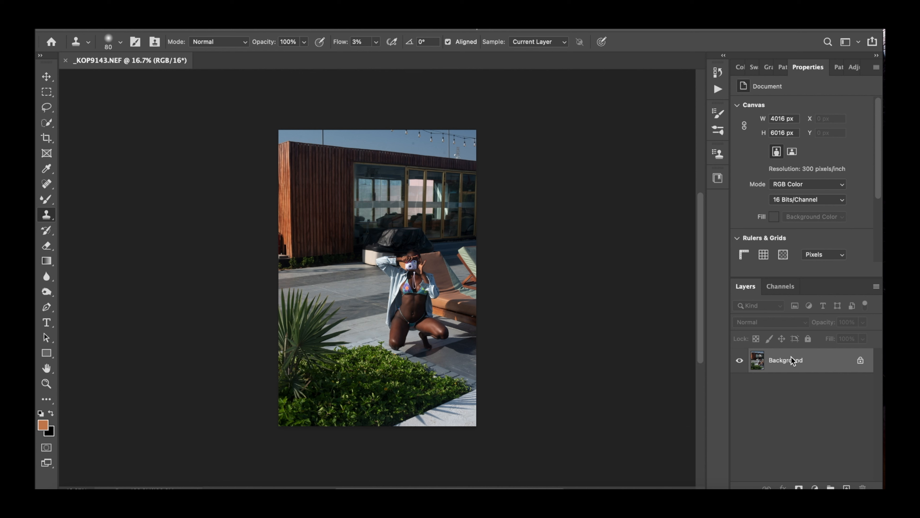
# - Convert the Background layer to a smart object and open the Camera Raw Filter on it
pyautogui.rightClick(802, 371)
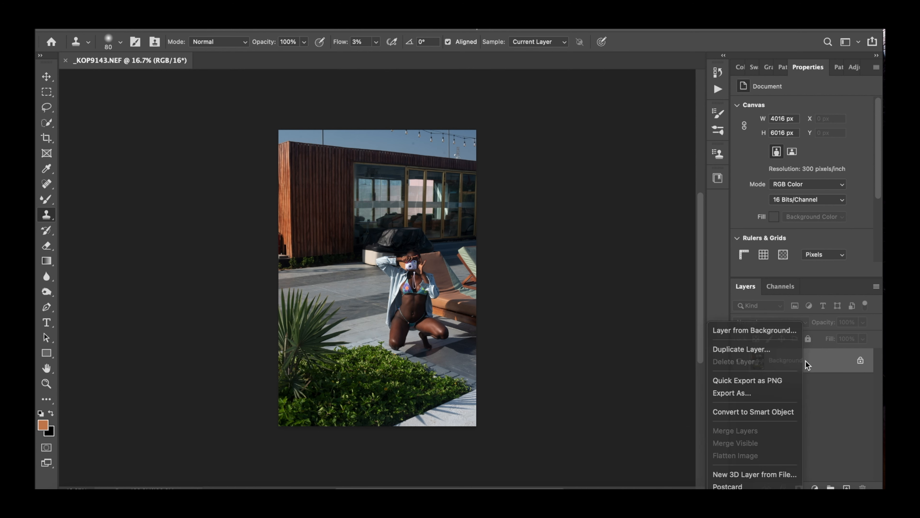
pyautogui.click(806, 369)
pyautogui.rightClick(810, 370)
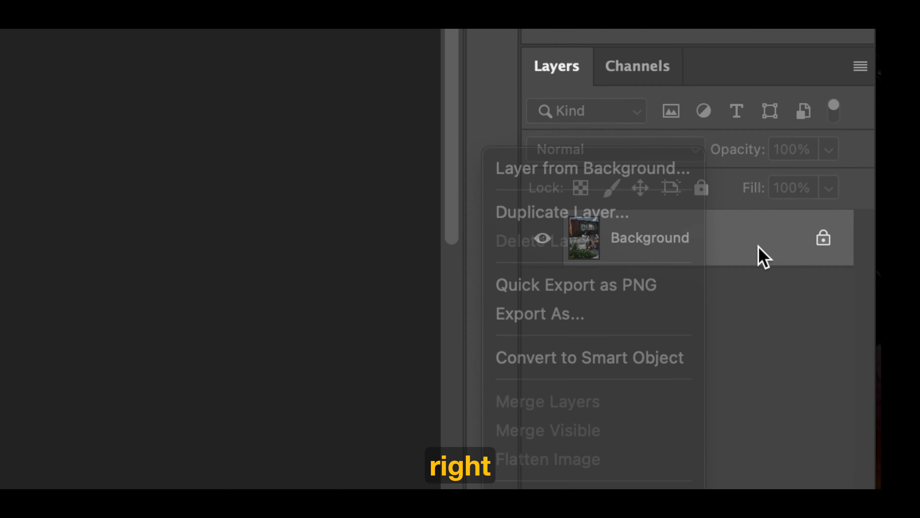
pyautogui.click(817, 362)
pyautogui.rightClick(819, 363)
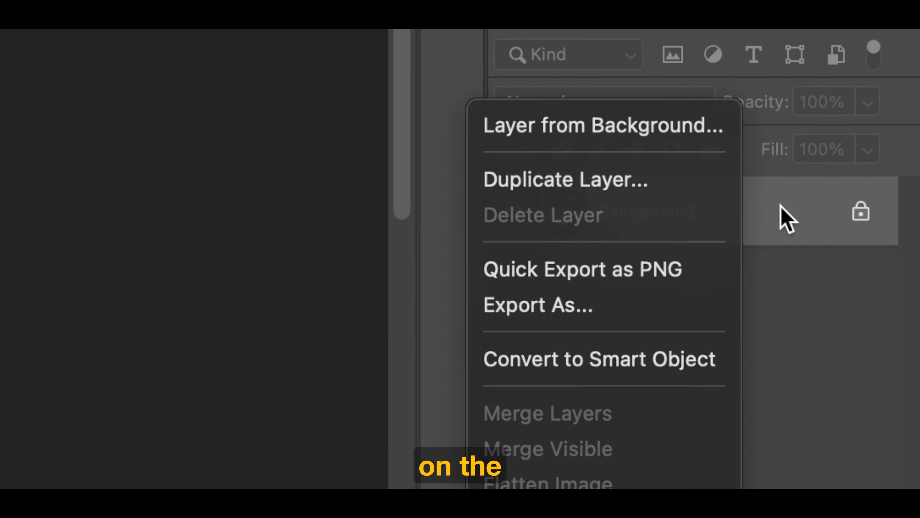
pyautogui.rightClick(736, 222)
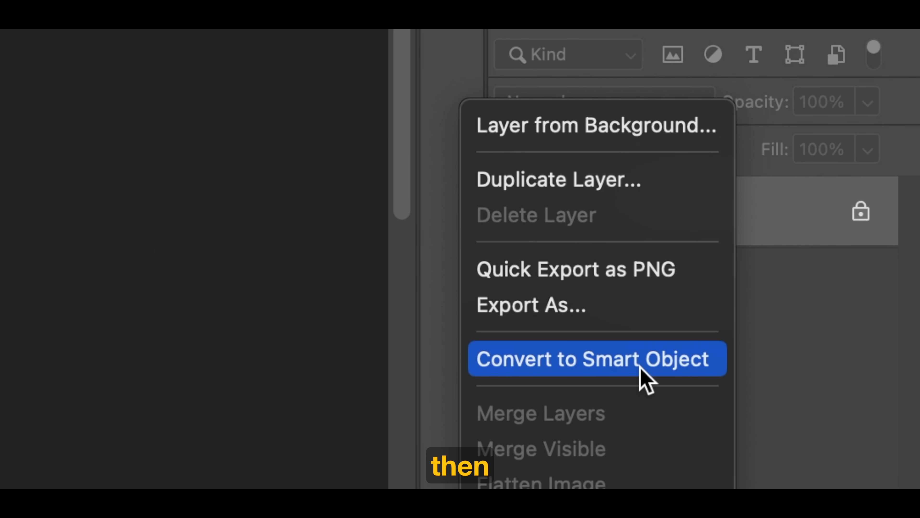
pyautogui.click(643, 377)
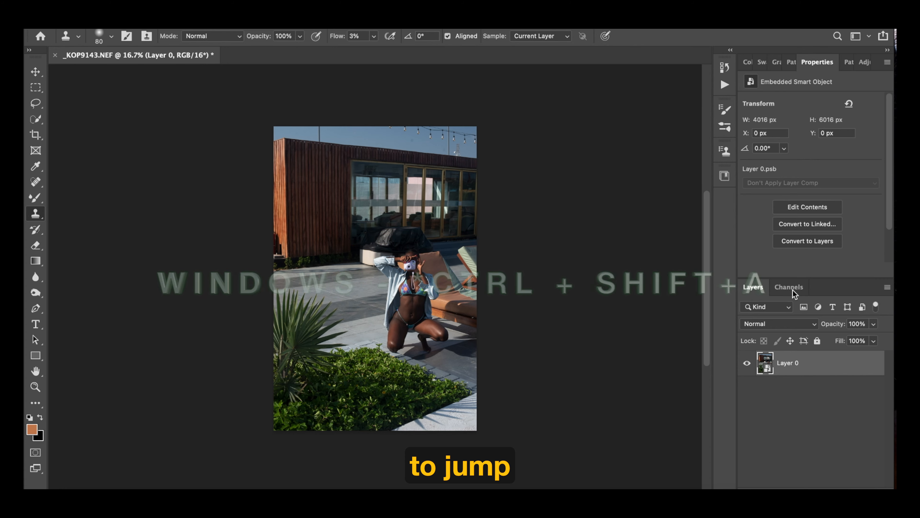
pyautogui.press('super+shift+a')
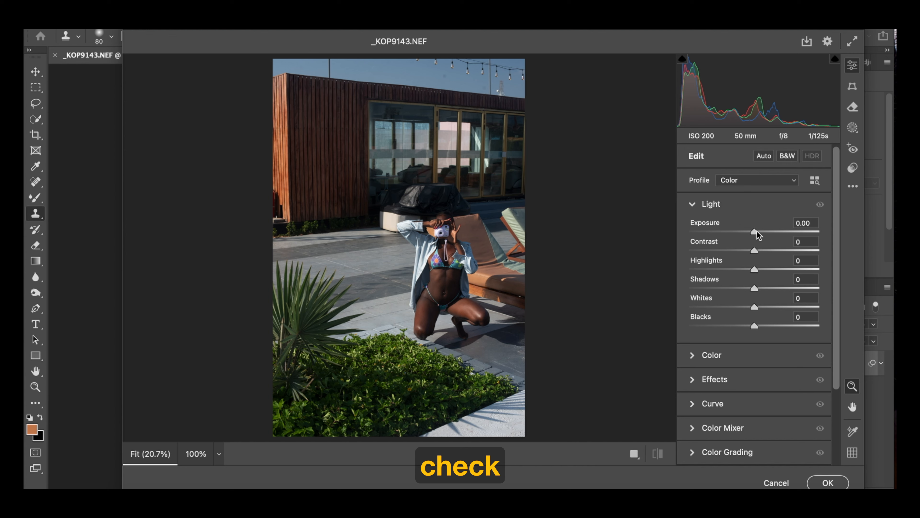
# - Try raising the photo's exposure to +0.85 and lowering its highlights
pyautogui.moveTo(758, 231); pyautogui.dragTo(764, 232)
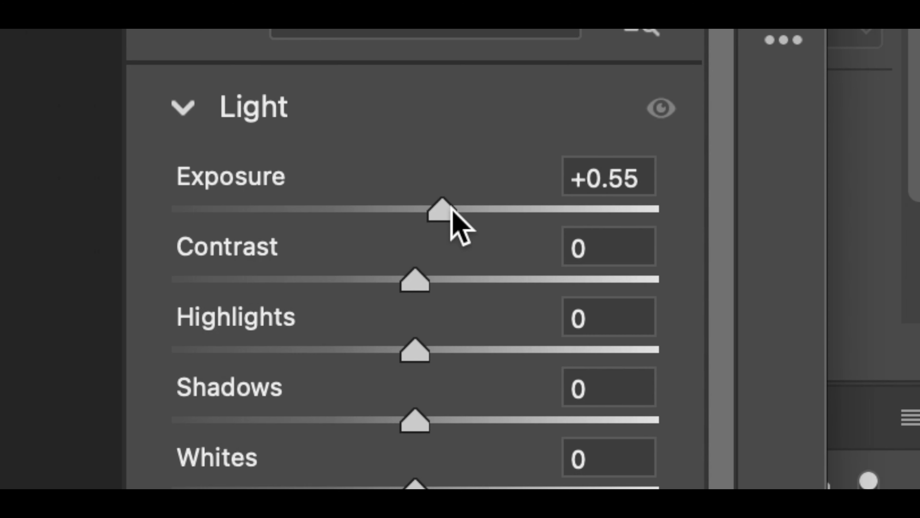
pyautogui.moveTo(451, 209); pyautogui.dragTo(464, 211)
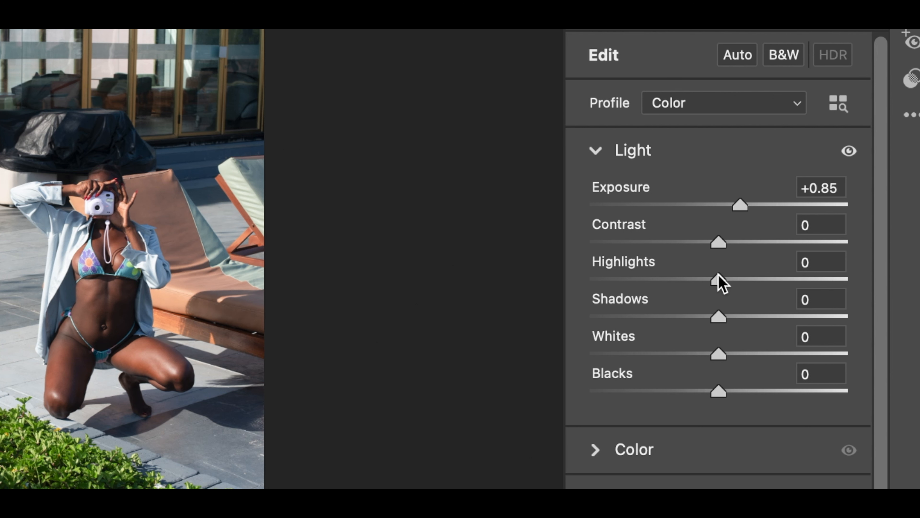
pyautogui.moveTo(754, 264)
pyautogui.mouseDown()
pyautogui.moveTo(736, 266)
pyautogui.moveTo(750, 268)
pyautogui.mouseUp()
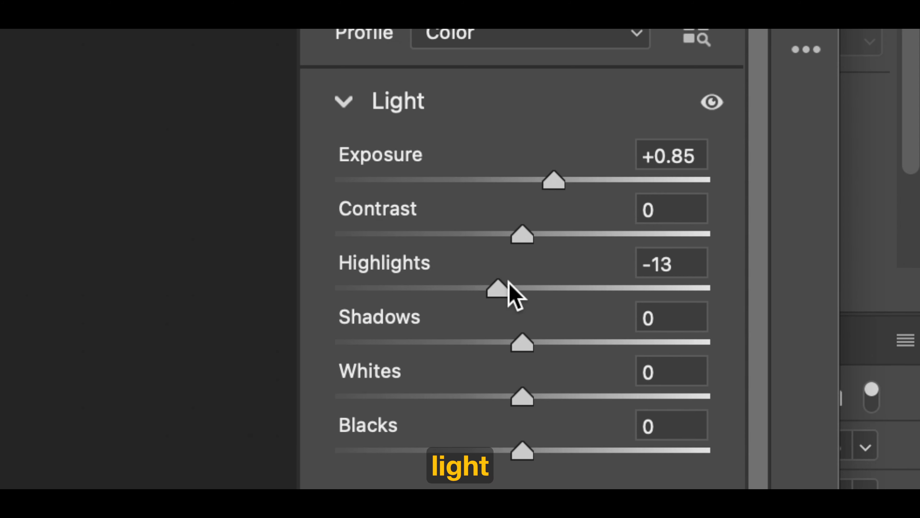
pyautogui.moveTo(508, 283); pyautogui.dragTo(415, 291)
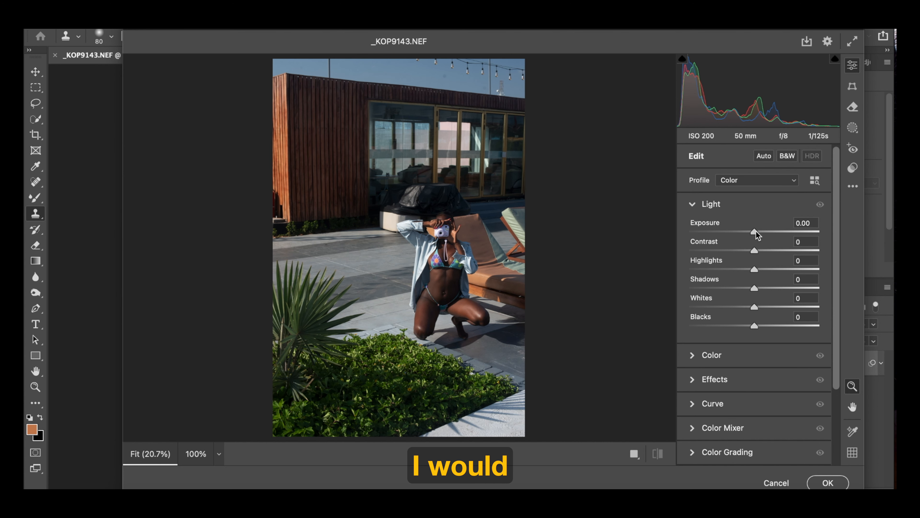
# - Set the photo's Exposure to +0.95 and its Highlights to -67
pyautogui.moveTo(756, 232); pyautogui.dragTo(773, 233)
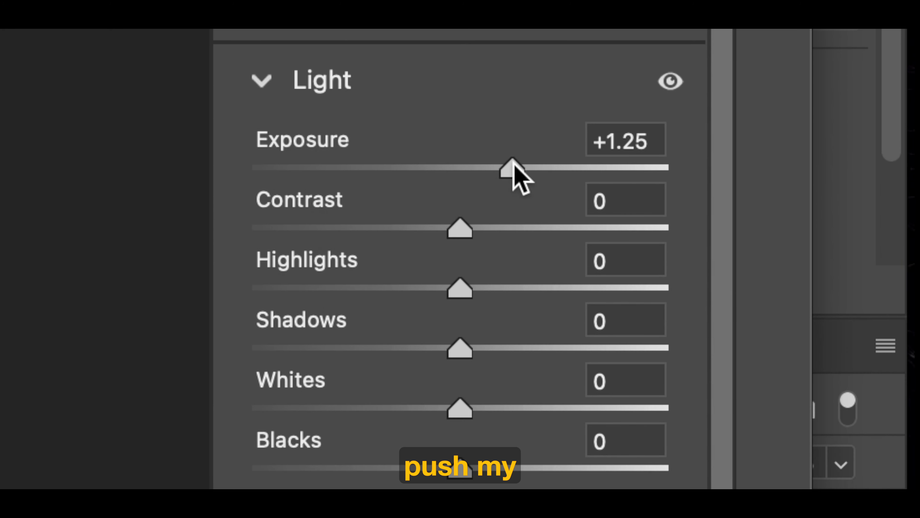
pyautogui.moveTo(514, 162); pyautogui.dragTo(500, 166)
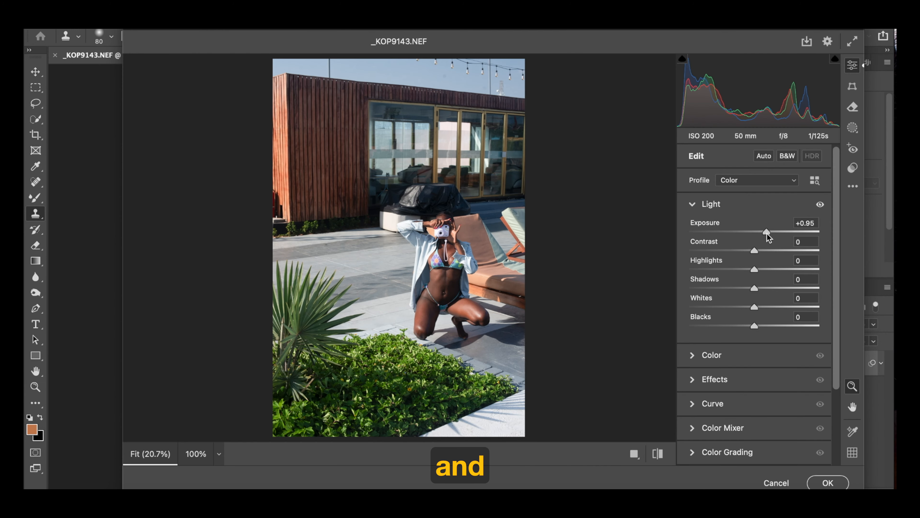
pyautogui.moveTo(754, 269); pyautogui.dragTo(729, 271)
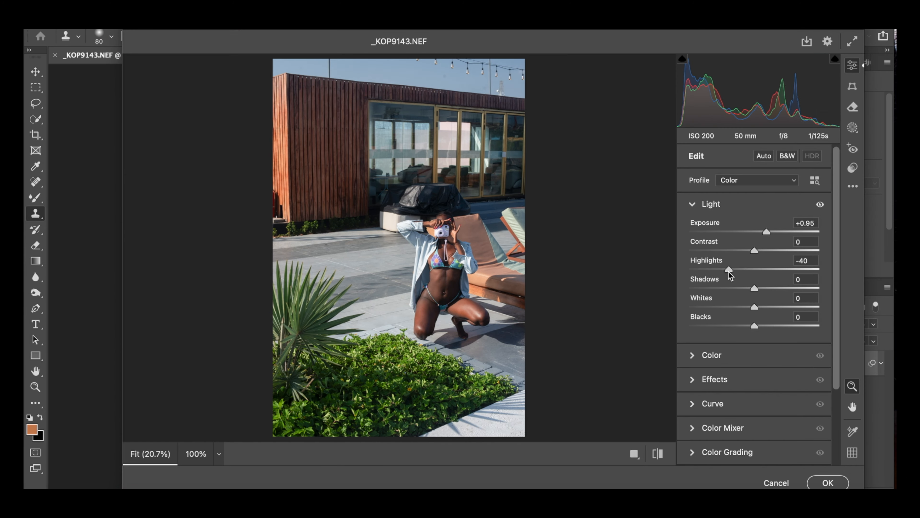
pyautogui.moveTo(380, 296); pyautogui.dragTo(357, 301)
pyautogui.moveTo(723, 271); pyautogui.dragTo(711, 272)
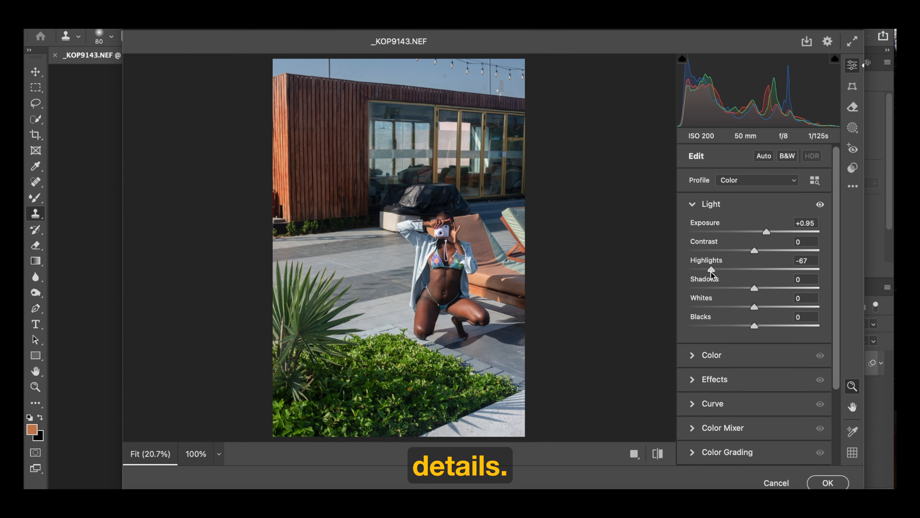
# - Set the photo's Temperature to +8, Vibrance to +51 and Saturation to -4, and apply the Camera Raw Filter
pyautogui.click(716, 205)
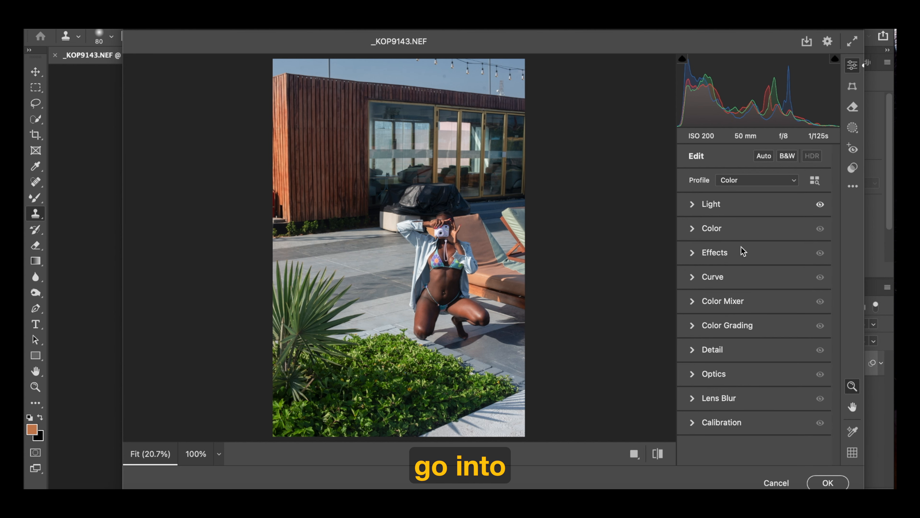
pyautogui.click(696, 227)
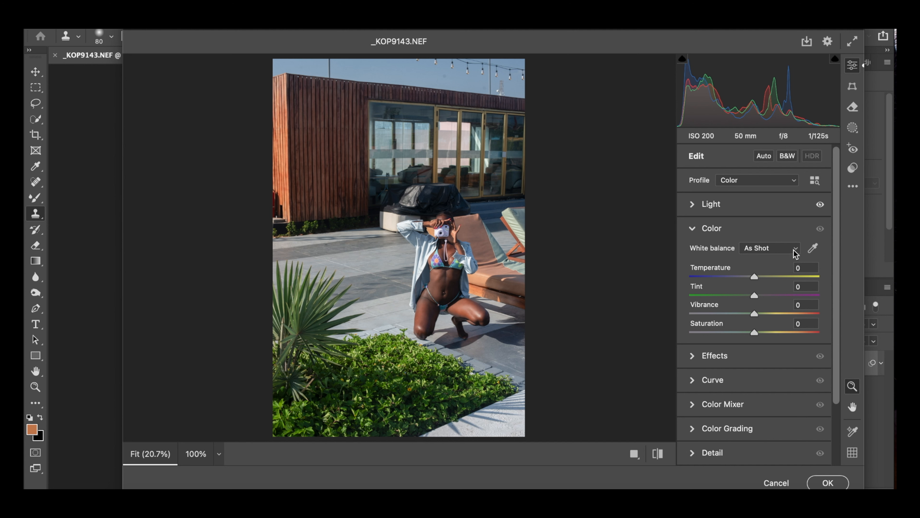
pyautogui.moveTo(754, 278); pyautogui.dragTo(759, 277)
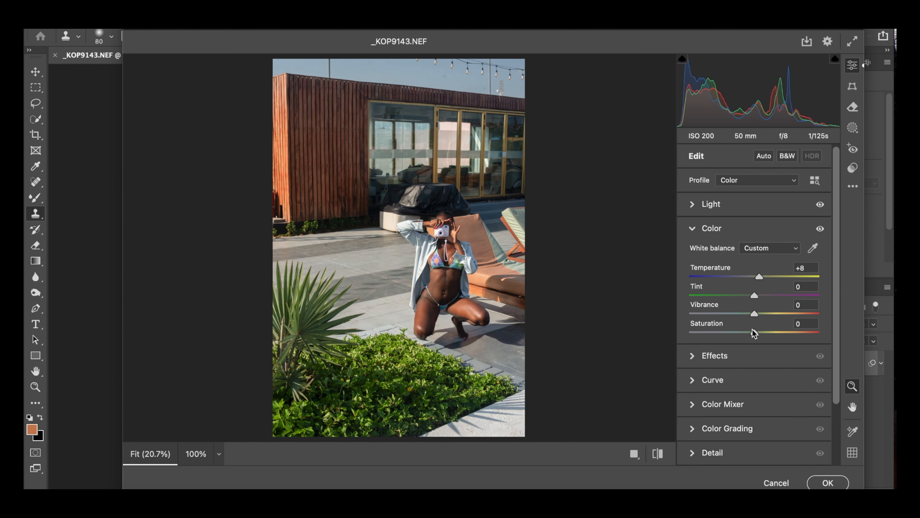
pyautogui.moveTo(754, 332)
pyautogui.mouseDown()
pyautogui.moveTo(756, 314)
pyautogui.moveTo(788, 314)
pyautogui.moveTo(738, 333)
pyautogui.moveTo(756, 333)
pyautogui.mouseUp()
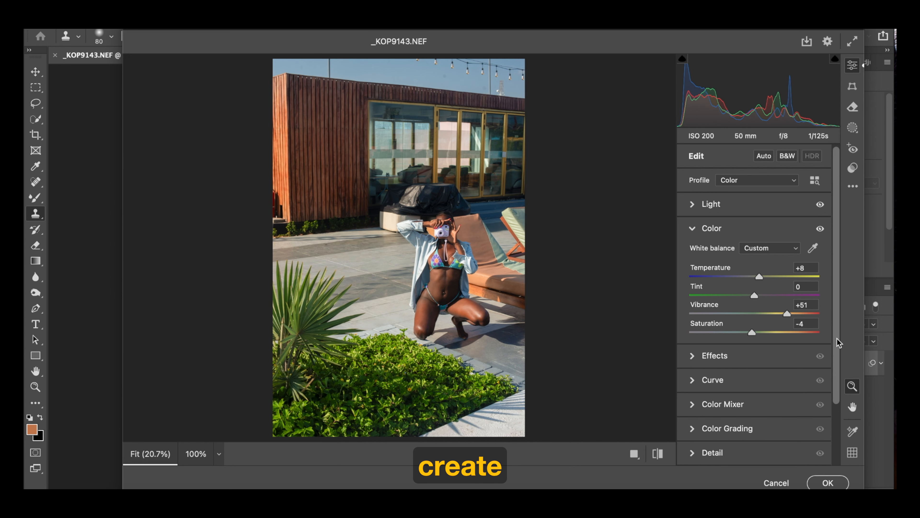
pyautogui.scroll(-3, 819, 384)
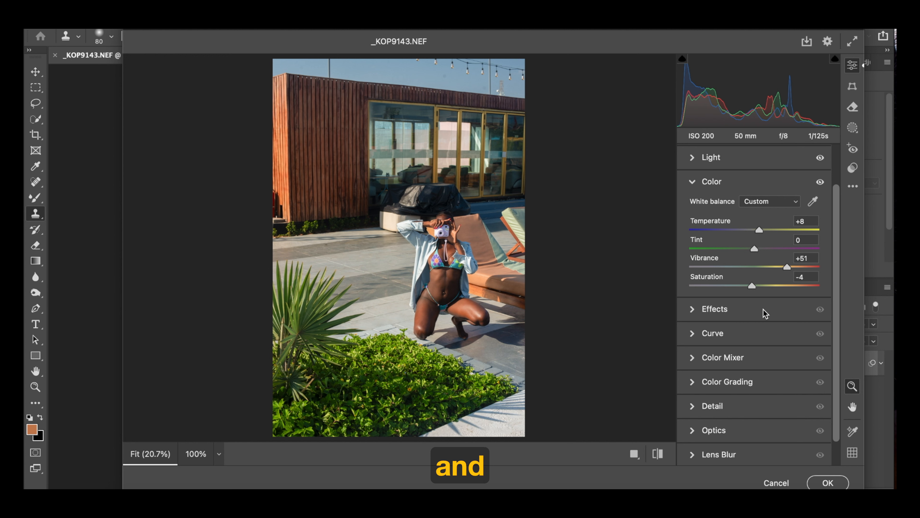
pyautogui.scroll(-2, 840, 377)
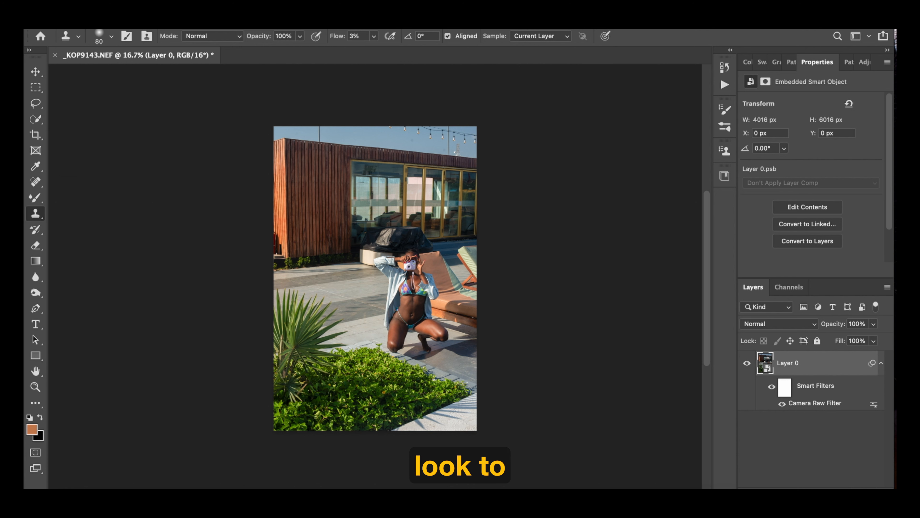
# - Add a Selective Color adjustment layer and set its Reds to Cyan +15, Magenta +20, Yellow +36 and Black +24
pyautogui.click(824, 488)
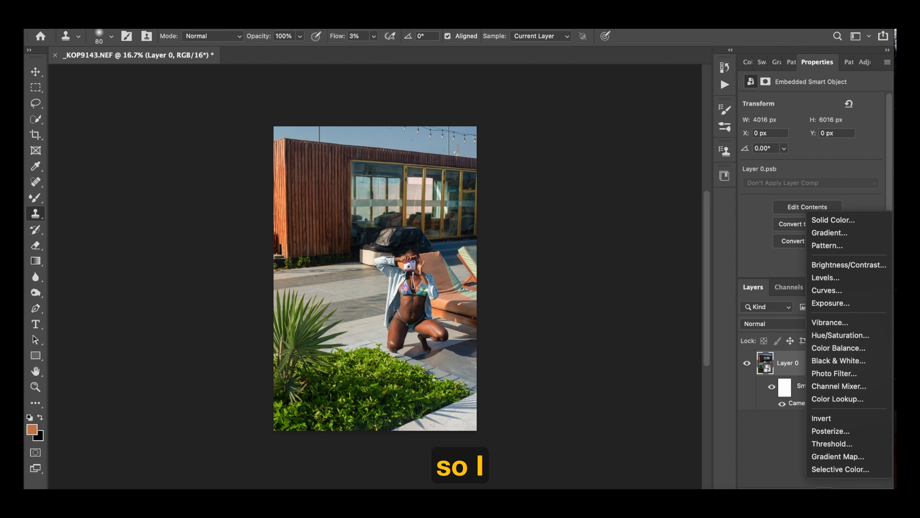
pyautogui.click(831, 470)
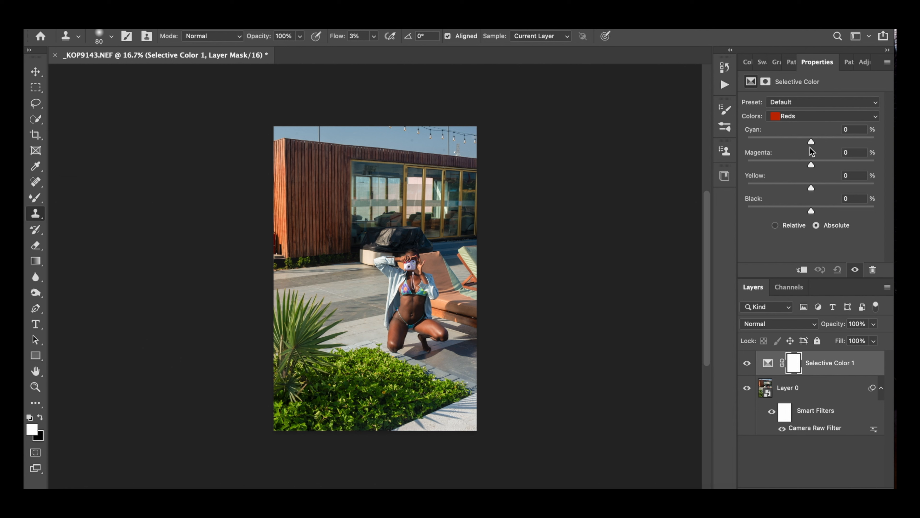
pyautogui.moveTo(811, 141); pyautogui.dragTo(816, 142)
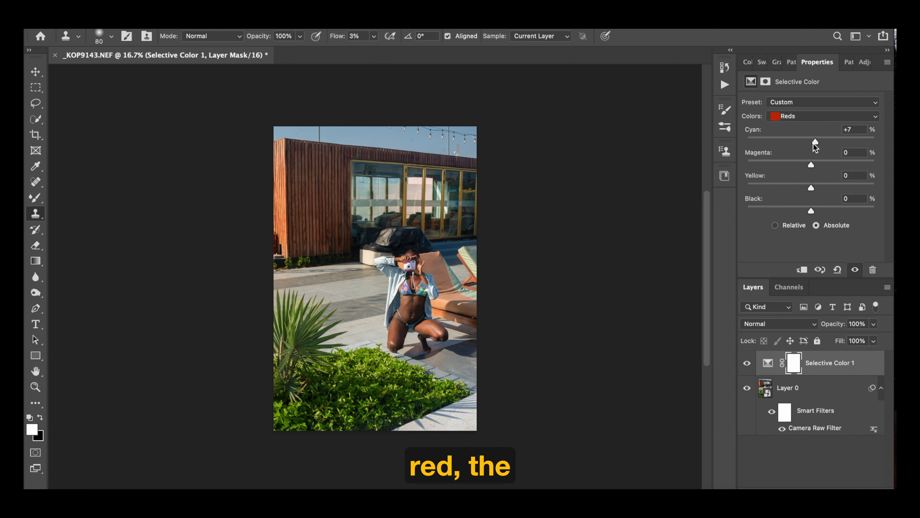
pyautogui.moveTo(811, 165)
pyautogui.mouseDown()
pyautogui.moveTo(833, 167)
pyautogui.moveTo(803, 171)
pyautogui.moveTo(820, 168)
pyautogui.moveTo(824, 177)
pyautogui.mouseUp()
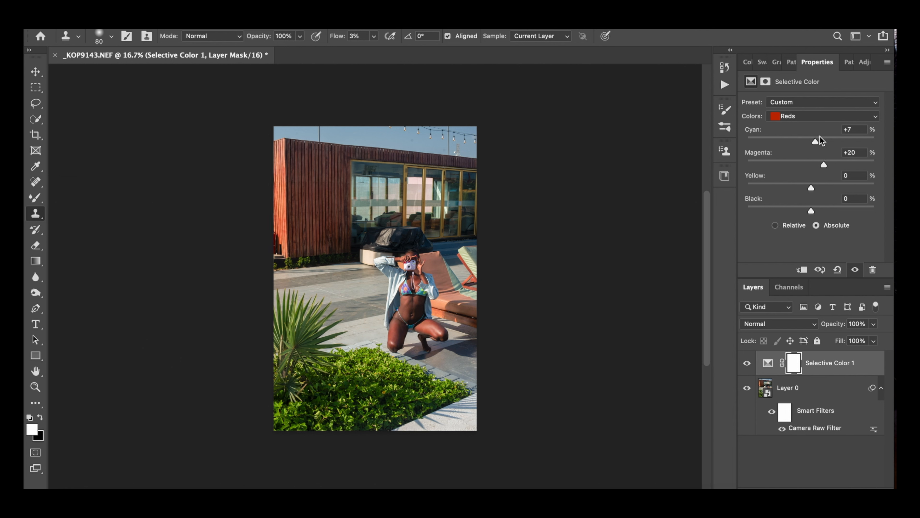
pyautogui.moveTo(812, 144)
pyautogui.mouseDown()
pyautogui.moveTo(819, 148)
pyautogui.moveTo(801, 149)
pyautogui.moveTo(820, 151)
pyautogui.mouseUp()
pyautogui.moveTo(811, 190); pyautogui.dragTo(835, 198)
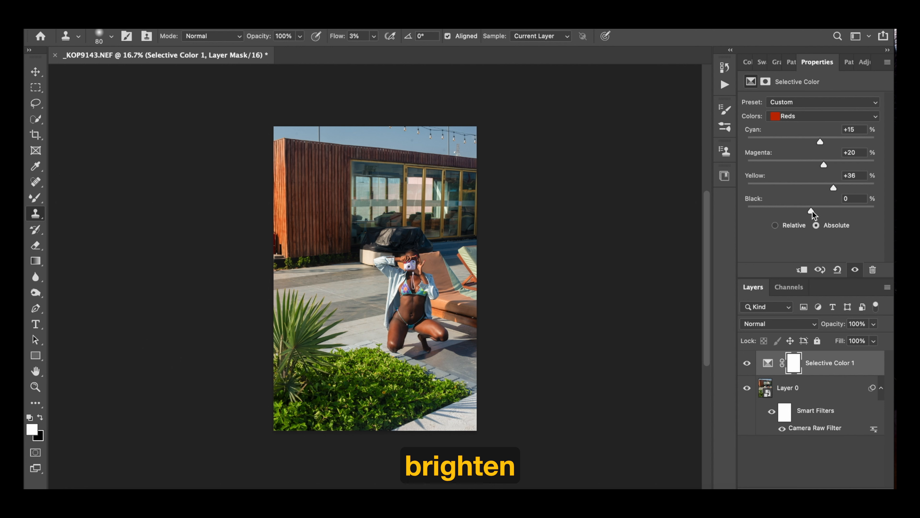
pyautogui.moveTo(814, 210); pyautogui.dragTo(827, 225)
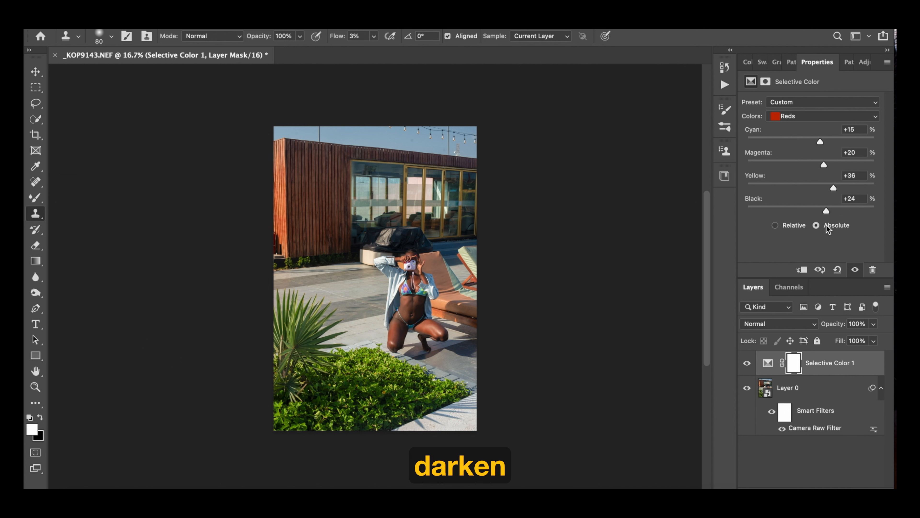
# - Set the Yellows of the Selective Color layer to Black +51 and Magenta +4
pyautogui.click(800, 116)
pyautogui.click(792, 127)
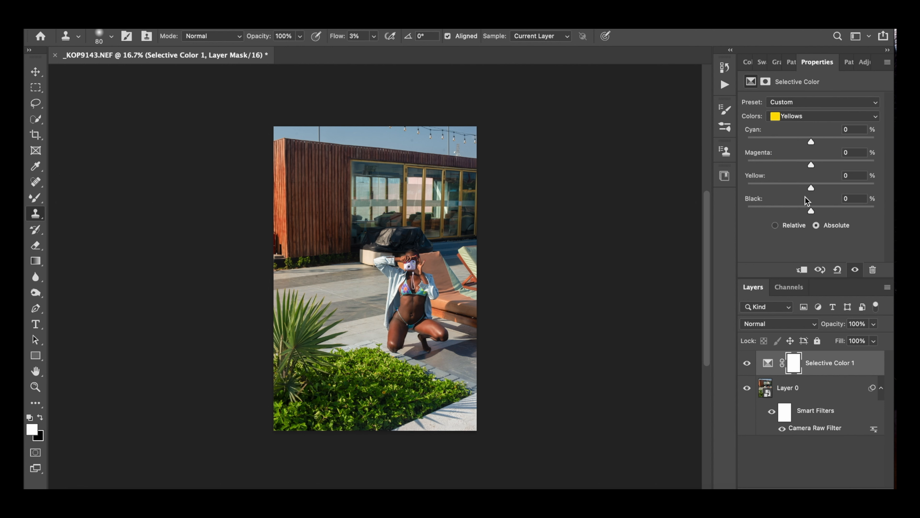
pyautogui.moveTo(811, 212); pyautogui.dragTo(840, 219)
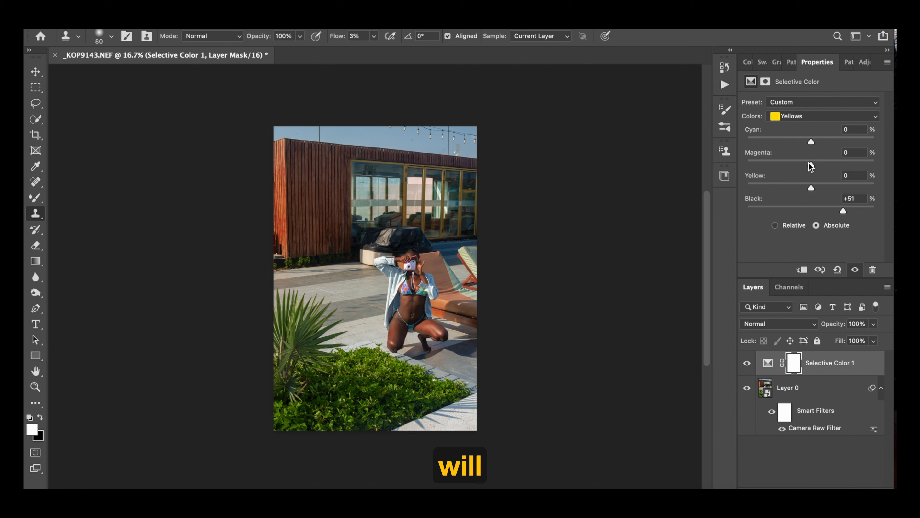
pyautogui.moveTo(811, 165)
pyautogui.mouseDown()
pyautogui.moveTo(795, 165)
pyautogui.moveTo(819, 175)
pyautogui.moveTo(802, 179)
pyautogui.moveTo(823, 179)
pyautogui.moveTo(767, 177)
pyautogui.moveTo(865, 180)
pyautogui.moveTo(779, 180)
pyautogui.moveTo(847, 190)
pyautogui.moveTo(752, 199)
pyautogui.moveTo(859, 198)
pyautogui.moveTo(788, 200)
pyautogui.moveTo(849, 196)
pyautogui.moveTo(816, 189)
pyautogui.moveTo(816, 169)
pyautogui.moveTo(832, 170)
pyautogui.moveTo(808, 172)
pyautogui.moveTo(821, 170)
pyautogui.moveTo(810, 165)
pyautogui.moveTo(814, 176)
pyautogui.mouseUp()
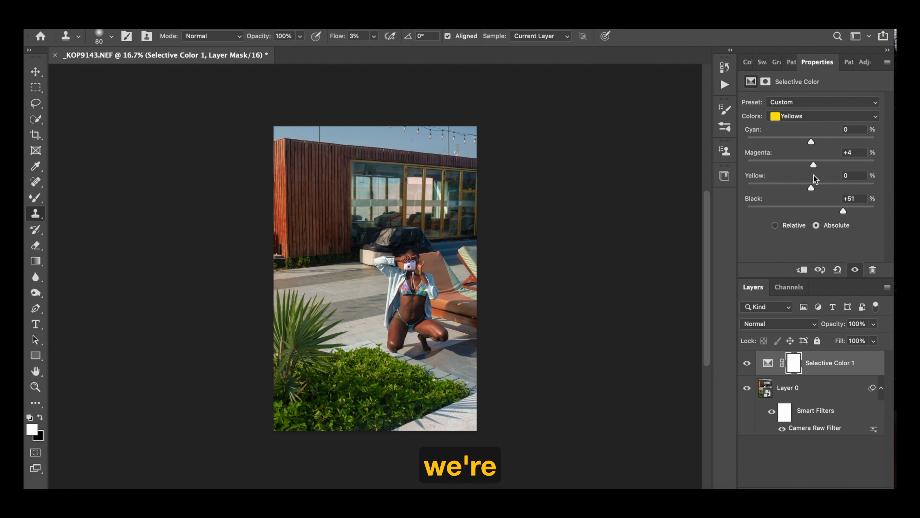
# - Shift the Yellows of the Selective Color layer toward orange-brown with Cyan -57 and Magenta +15
pyautogui.click(796, 118)
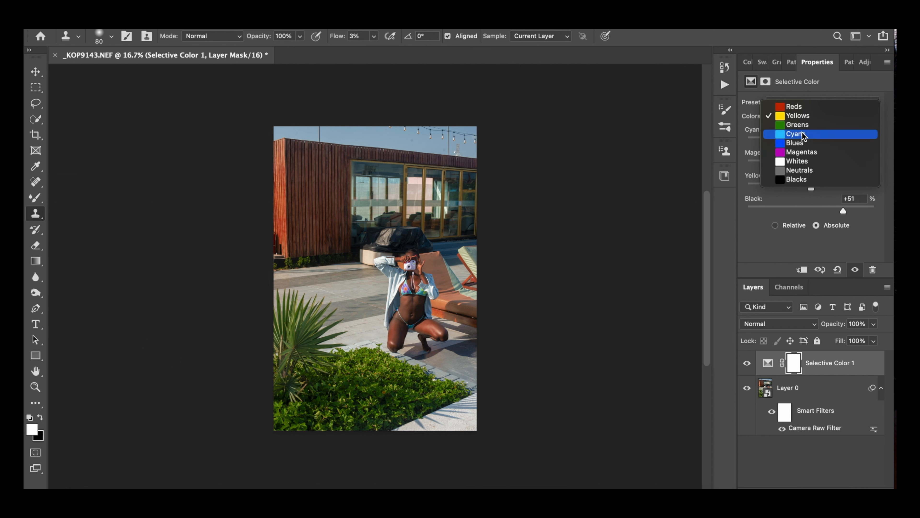
pyautogui.click(779, 247)
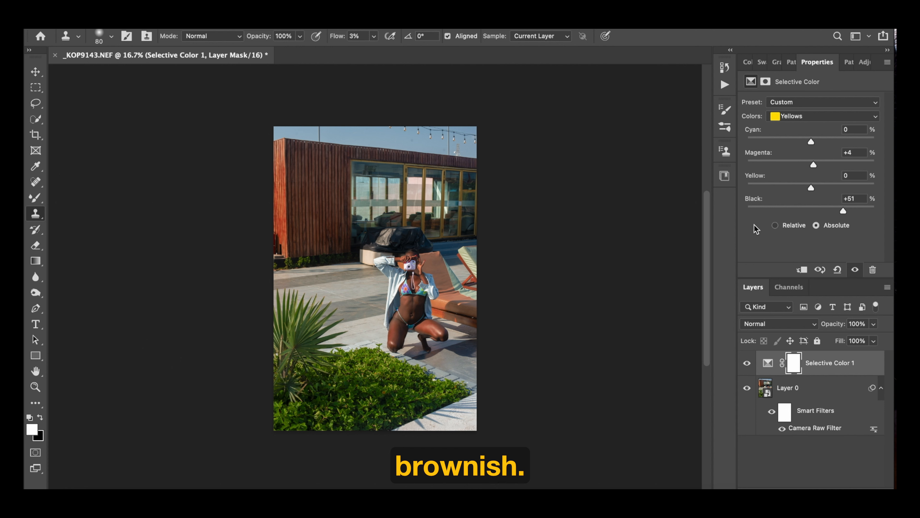
pyautogui.click(800, 118)
pyautogui.click(801, 119)
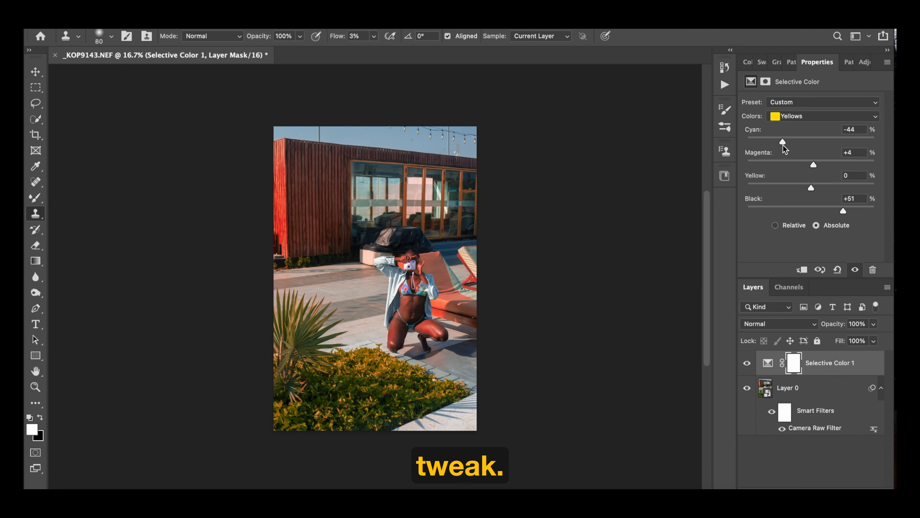
pyautogui.moveTo(783, 145); pyautogui.dragTo(780, 147)
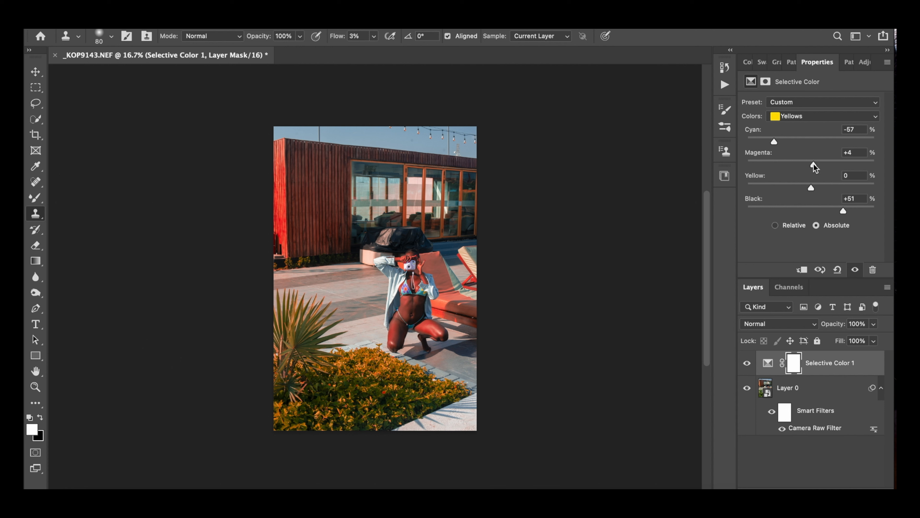
pyautogui.moveTo(814, 164)
pyautogui.mouseDown()
pyautogui.moveTo(851, 170)
pyautogui.moveTo(822, 173)
pyautogui.mouseUp()
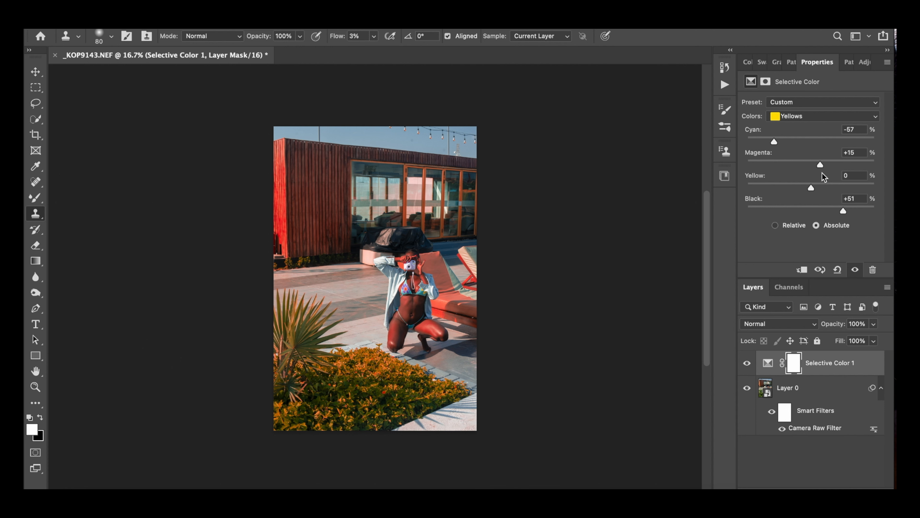
# - Rework the Reds of the Selective Color layer to Cyan -11, Magenta -22, Yellow +32 and Black +47
pyautogui.click(796, 121)
pyautogui.click(793, 106)
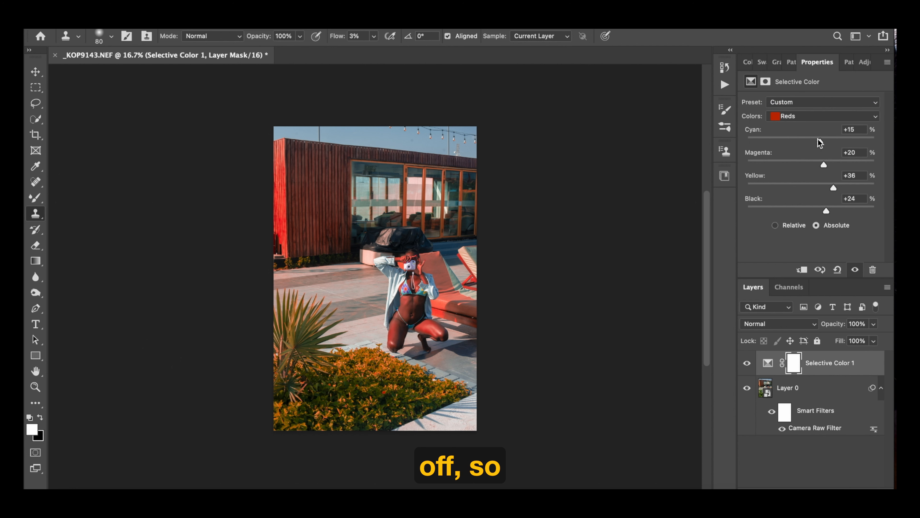
pyautogui.moveTo(820, 143); pyautogui.dragTo(841, 214)
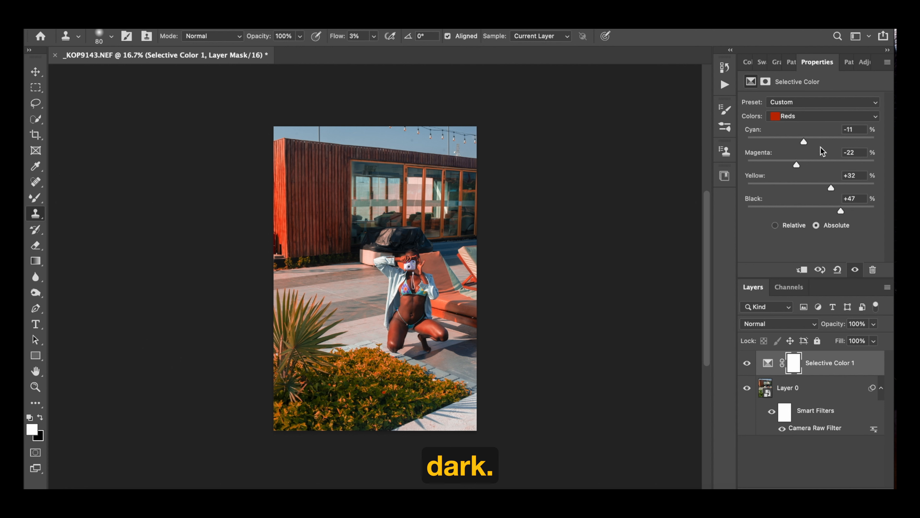
# - Raise Magenta in the Yellows of the Selective Color layer to +21
pyautogui.click(791, 116)
pyautogui.click(793, 125)
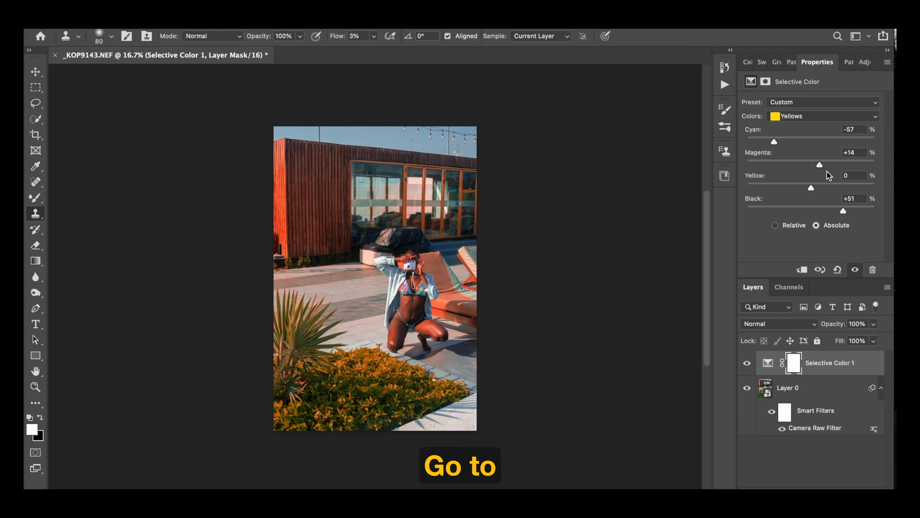
pyautogui.moveTo(822, 164); pyautogui.dragTo(825, 171)
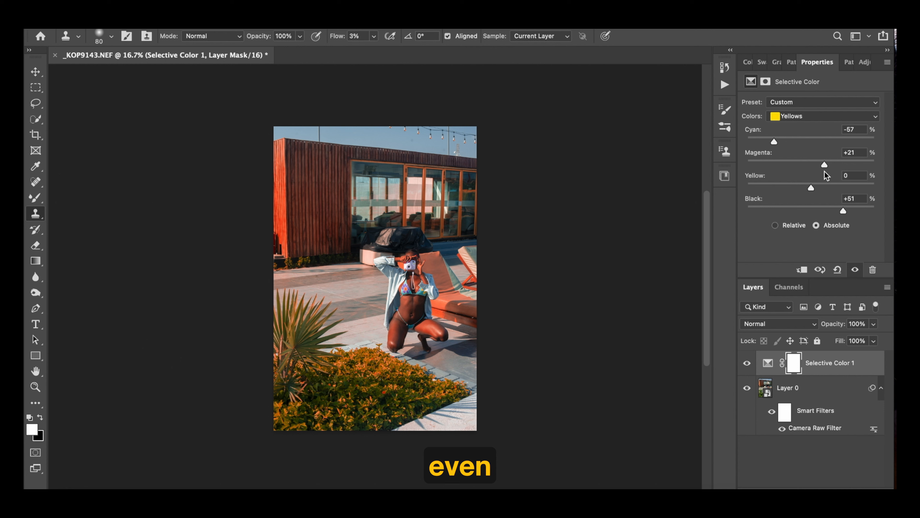
# - Set the Blues of the Selective Color layer to Cyan -1, Magenta -15, Yellow +26 and Black -61
pyautogui.click(796, 118)
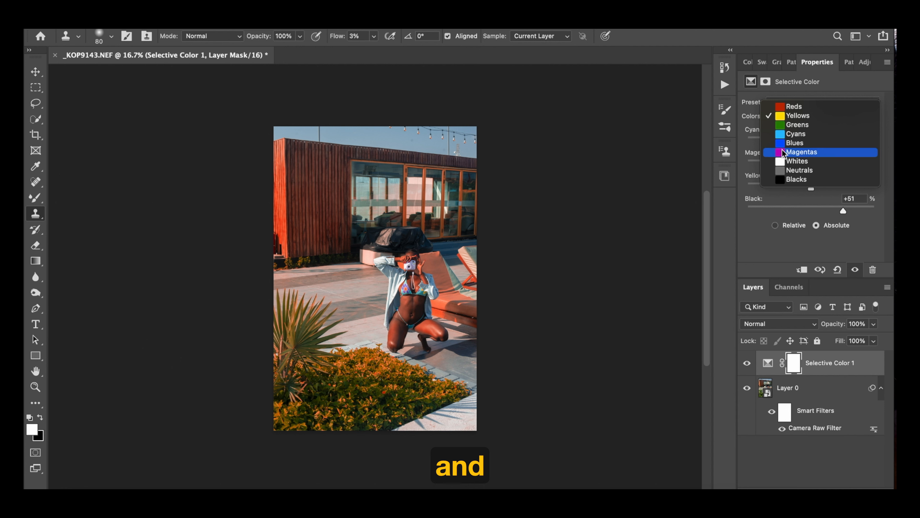
pyautogui.click(794, 143)
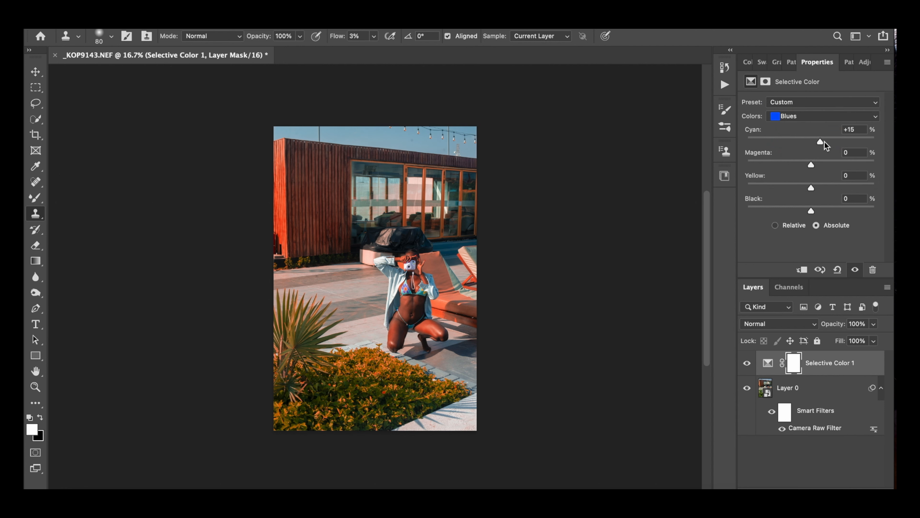
pyautogui.moveTo(788, 149); pyautogui.dragTo(771, 200)
pyautogui.moveTo(865, 205); pyautogui.dragTo(771, 237)
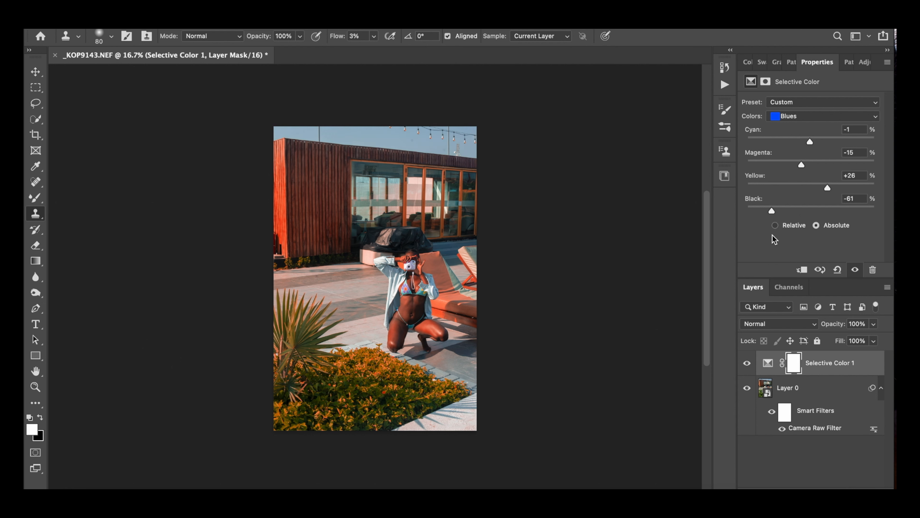
# - Compare the photo with and without the Selective Color layer by toggling its visibility
pyautogui.click(748, 363)
pyautogui.click(747, 364)
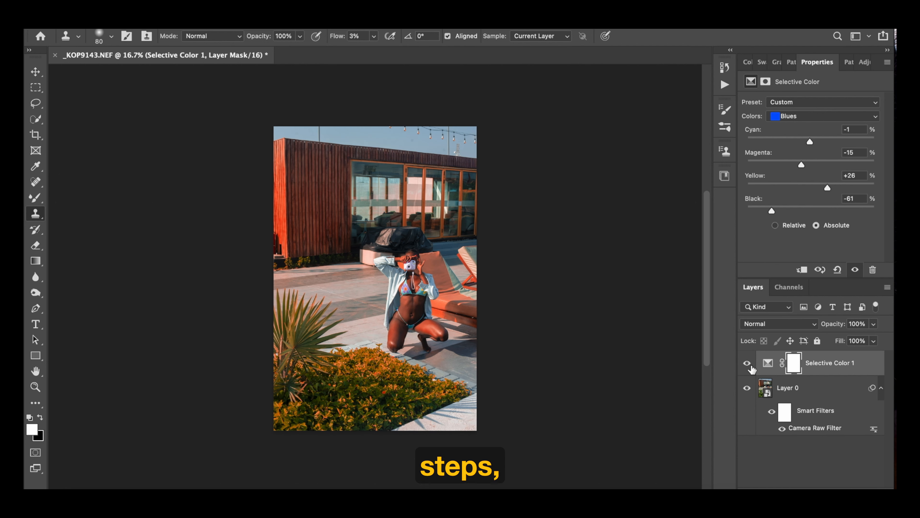
pyautogui.click(749, 363)
pyautogui.click(749, 364)
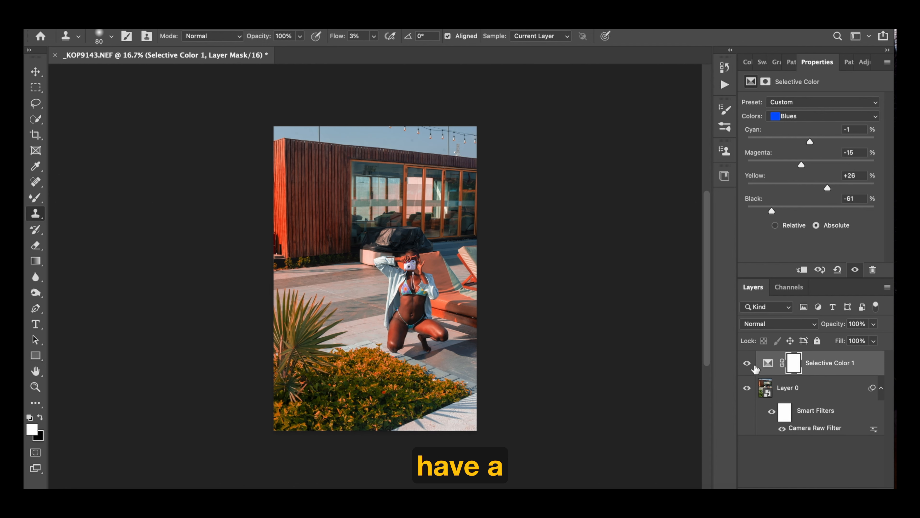
pyautogui.click(754, 364)
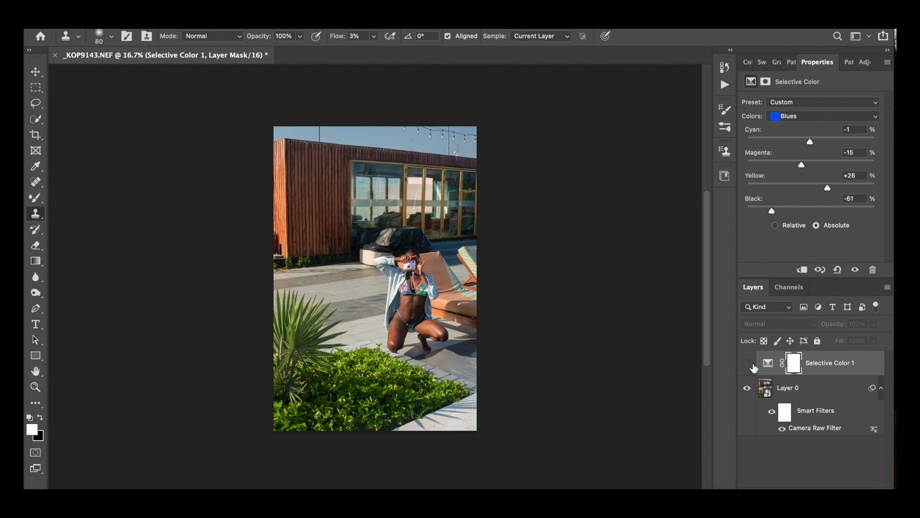
pyautogui.click(748, 363)
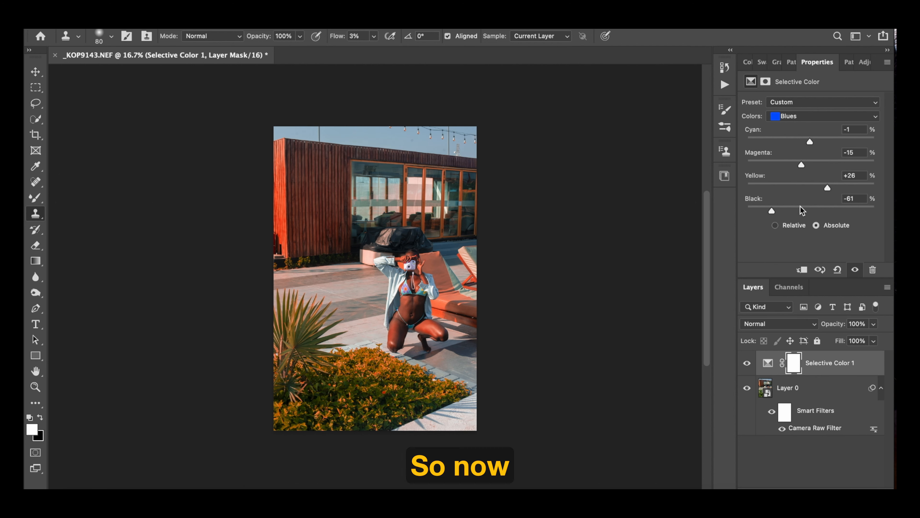
# - Adjust the Cyans of the Selective Color layer and set Black in its Yellows to +48, checking the result against the hidden layer
pyautogui.click(811, 122)
pyautogui.click(805, 106)
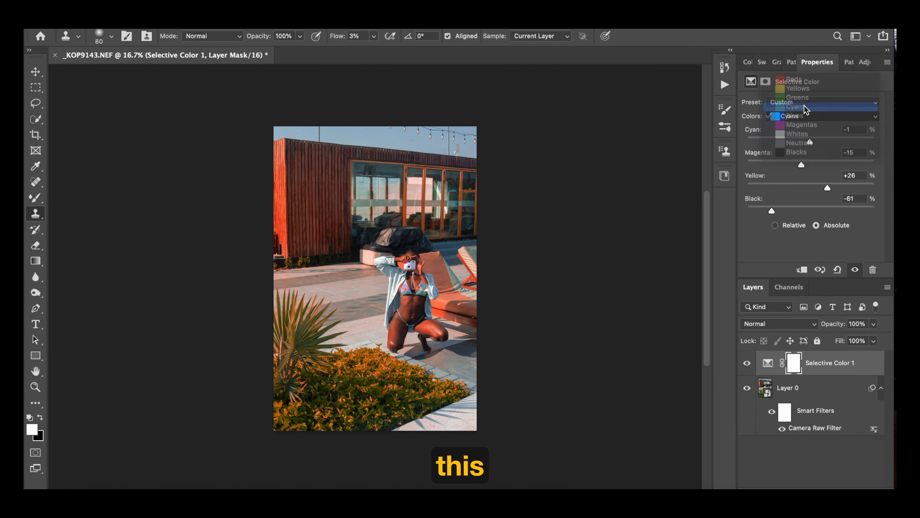
pyautogui.moveTo(812, 144); pyautogui.dragTo(883, 210)
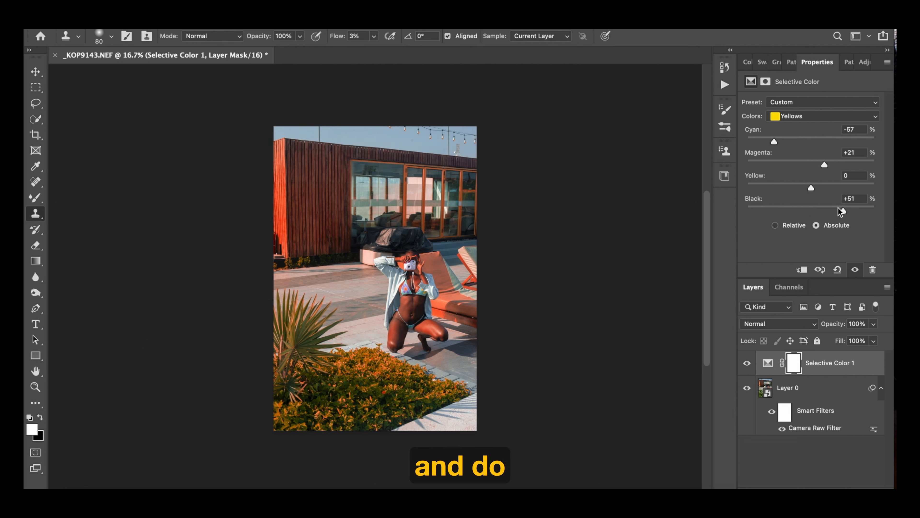
pyautogui.moveTo(840, 210)
pyautogui.mouseDown()
pyautogui.moveTo(800, 220)
pyautogui.moveTo(842, 226)
pyautogui.mouseUp()
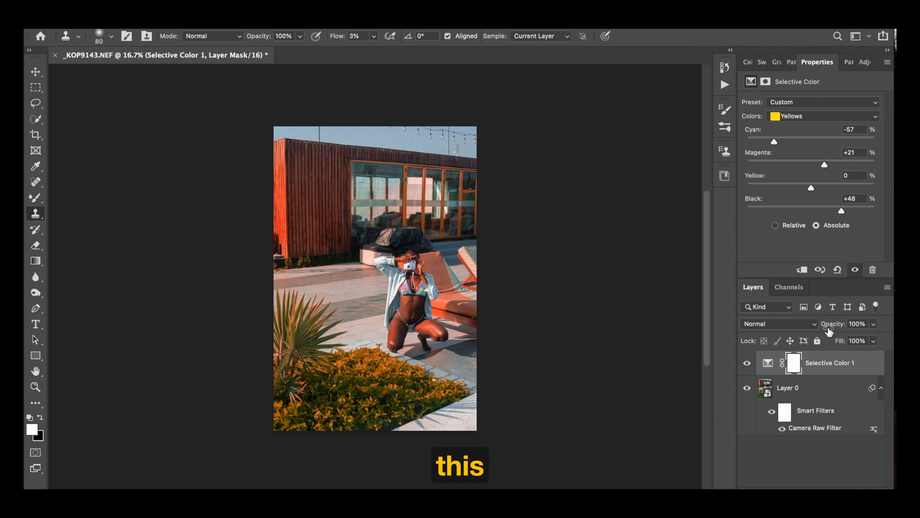
pyautogui.click(747, 362)
pyautogui.click(748, 365)
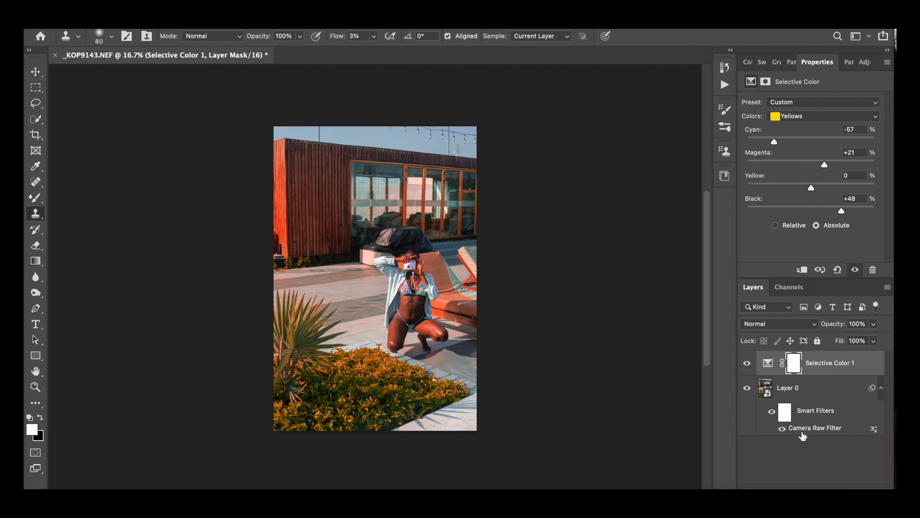
# - Add a Hue/Saturation adjustment layer and set its Reds to Hue -9, Saturation +31 and Lightness -58
pyautogui.click(825, 487)
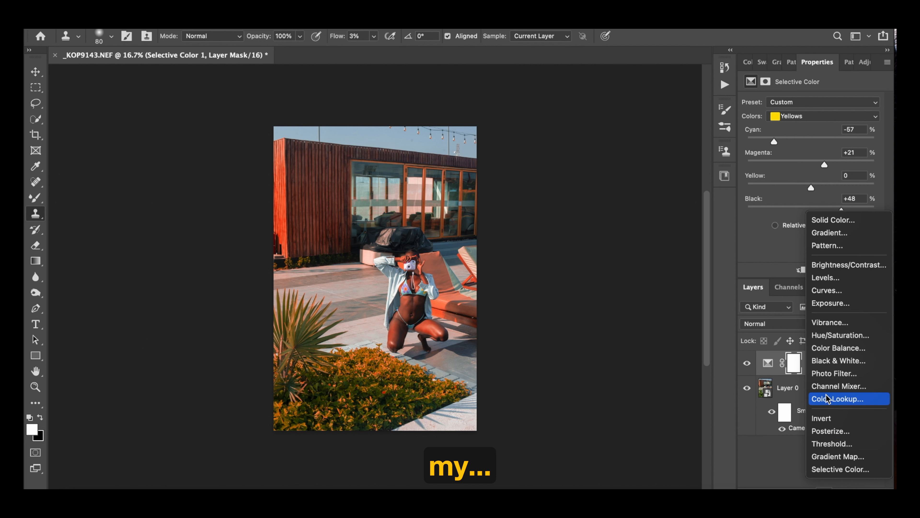
pyautogui.click(837, 335)
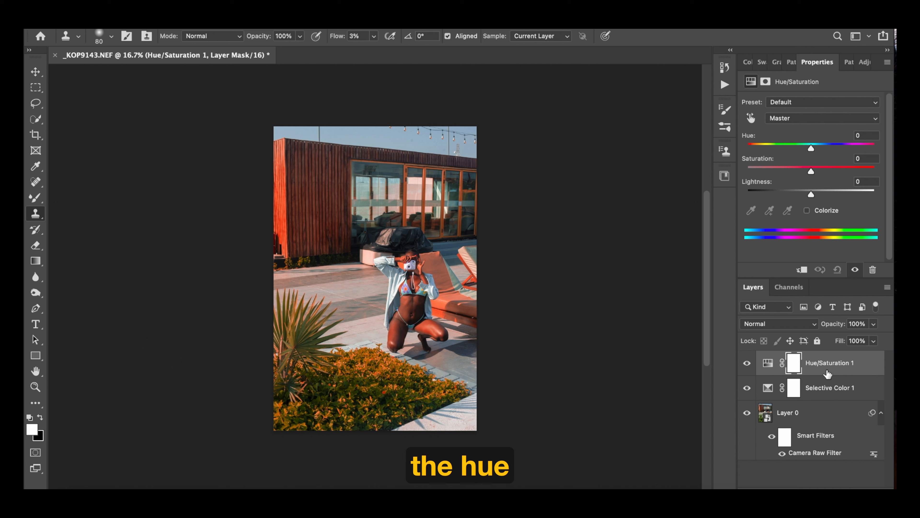
pyautogui.click(791, 121)
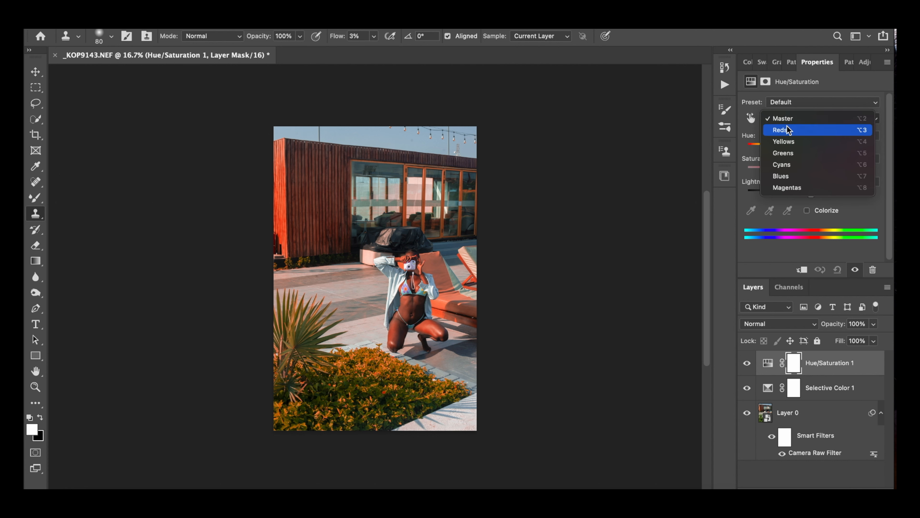
pyautogui.click(788, 129)
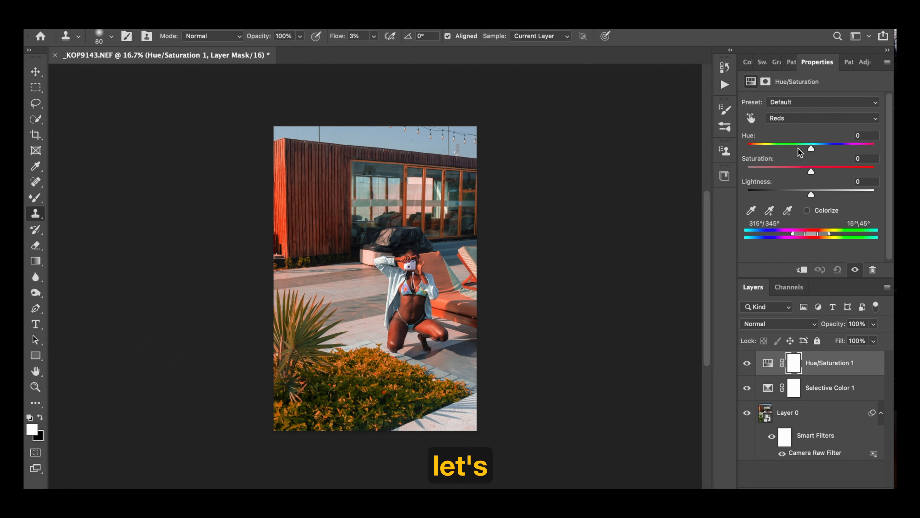
pyautogui.moveTo(811, 149); pyautogui.dragTo(811, 173)
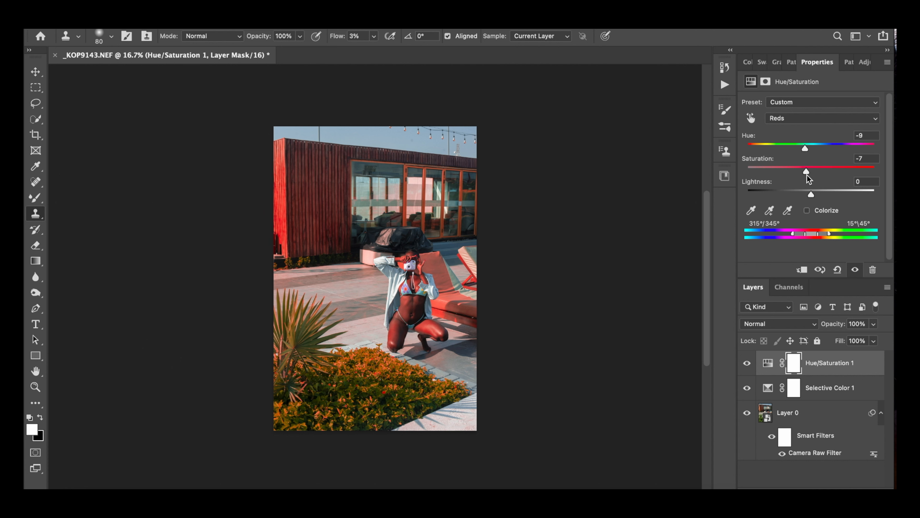
pyautogui.moveTo(812, 193); pyautogui.dragTo(773, 200)
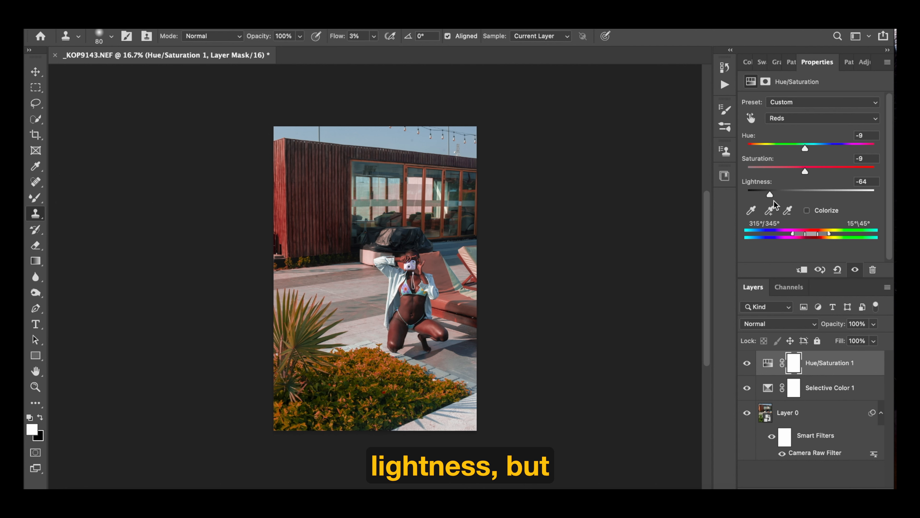
pyautogui.moveTo(806, 170); pyautogui.dragTo(831, 172)
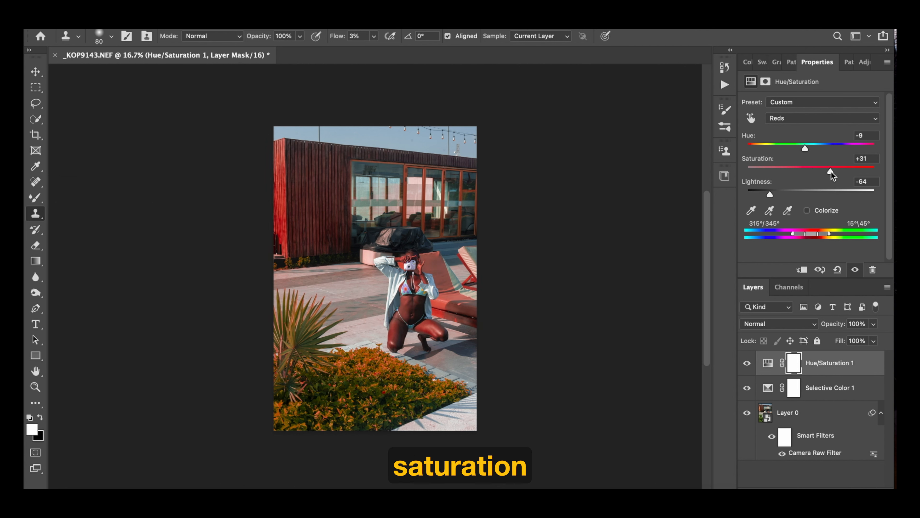
pyautogui.moveTo(772, 194); pyautogui.dragTo(775, 193)
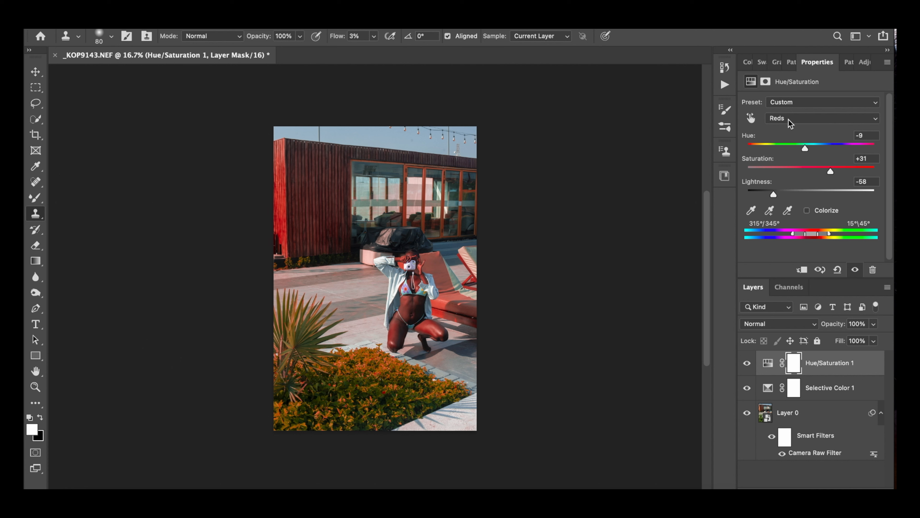
# - Set the Yellows of the Hue/Saturation layer to Hue +10 and Lightness +16
pyautogui.click(789, 119)
pyautogui.click(787, 130)
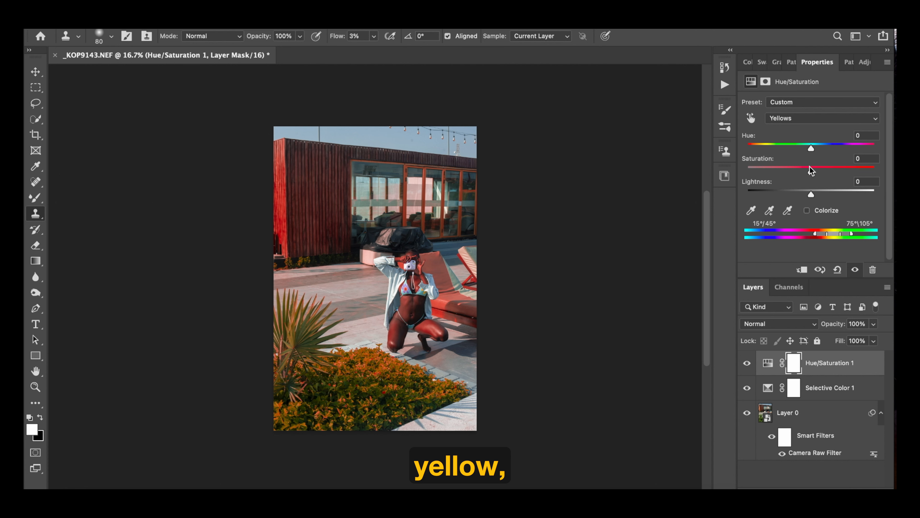
pyautogui.moveTo(811, 195)
pyautogui.mouseDown()
pyautogui.moveTo(786, 202)
pyautogui.moveTo(848, 207)
pyautogui.moveTo(822, 207)
pyautogui.mouseUp()
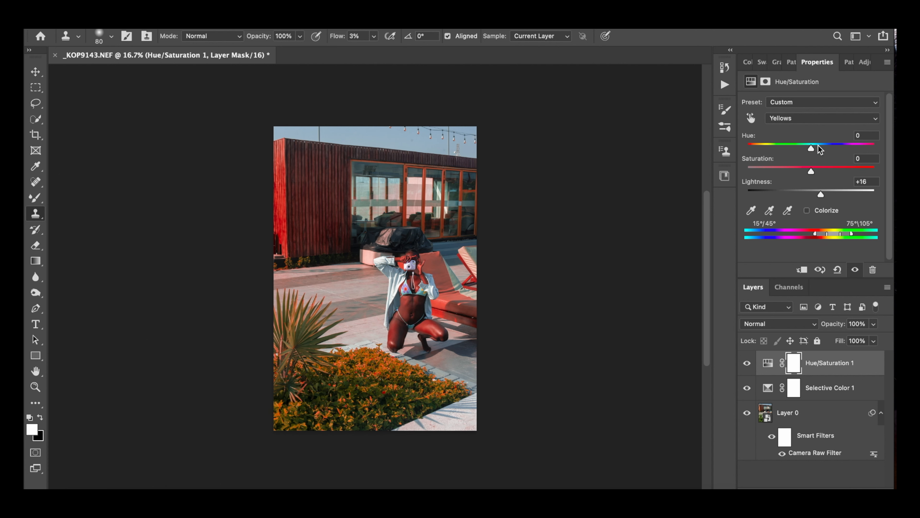
pyautogui.moveTo(811, 149)
pyautogui.mouseDown()
pyautogui.moveTo(800, 150)
pyautogui.moveTo(817, 152)
pyautogui.mouseUp()
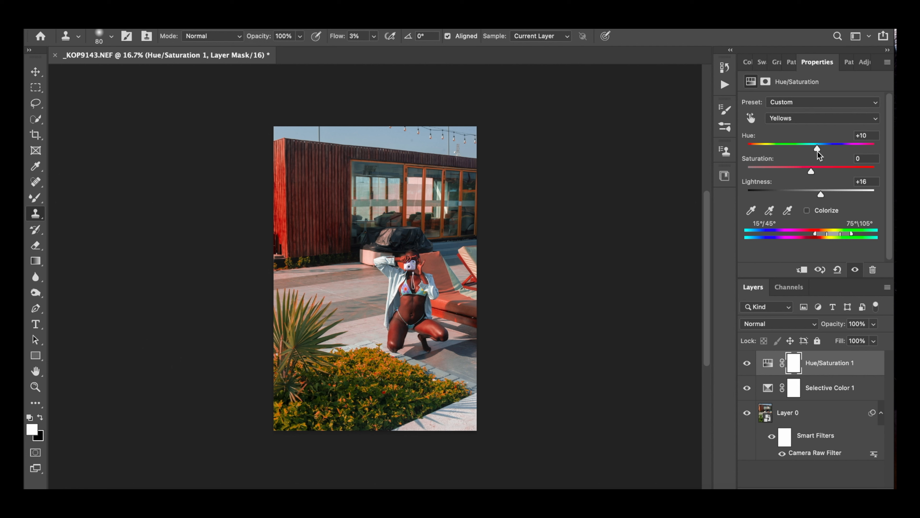
# - Compare the photo with and without the Hue/Saturation layer by repeatedly toggling the layer's visibility
pyautogui.click(747, 363)
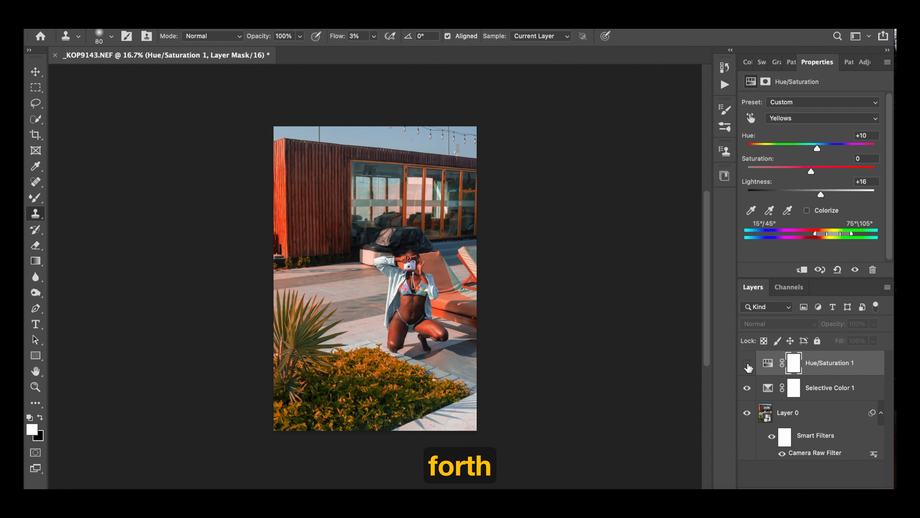
pyautogui.click(747, 364)
pyautogui.click(747, 364)
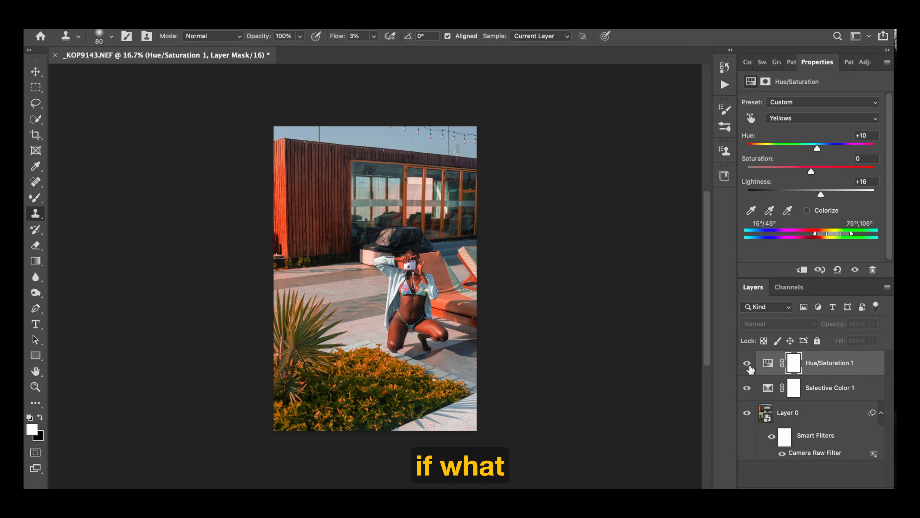
pyautogui.click(748, 367)
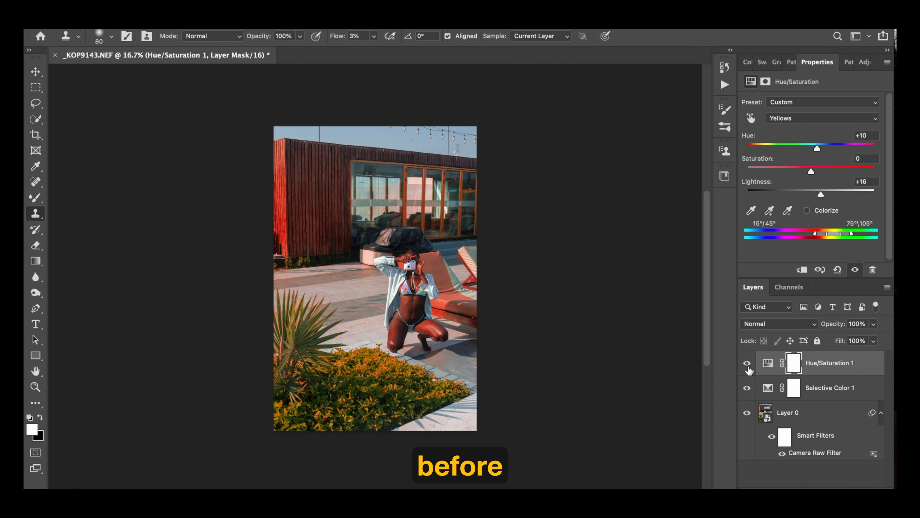
pyautogui.click(748, 365)
pyautogui.click(748, 365)
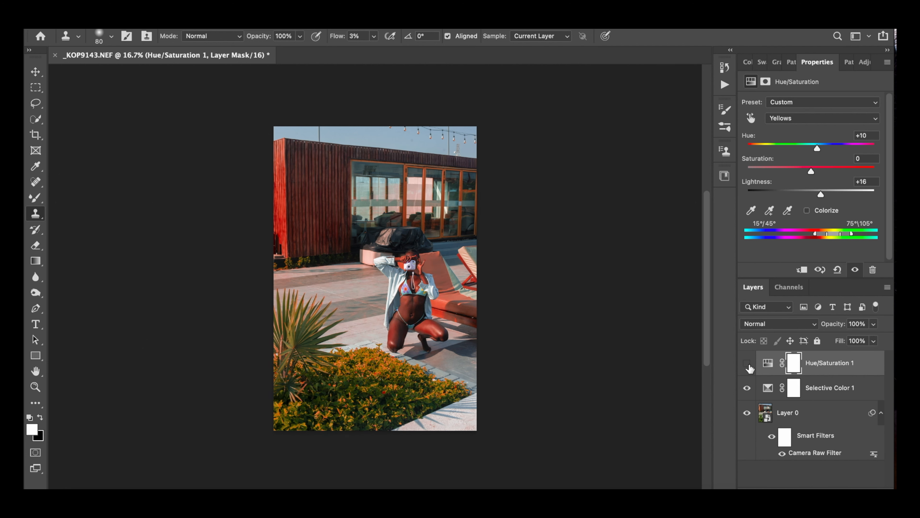
pyautogui.click(748, 365)
pyautogui.click(748, 366)
pyautogui.click(748, 365)
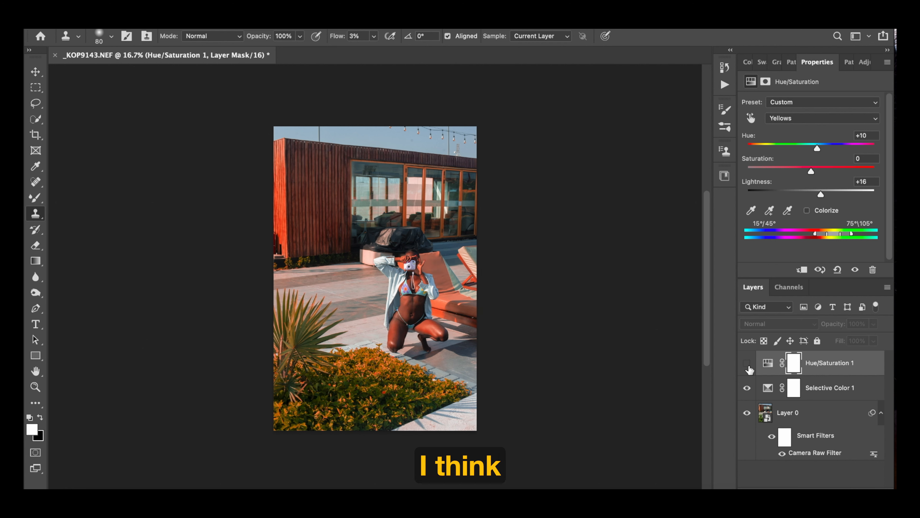
pyautogui.click(748, 366)
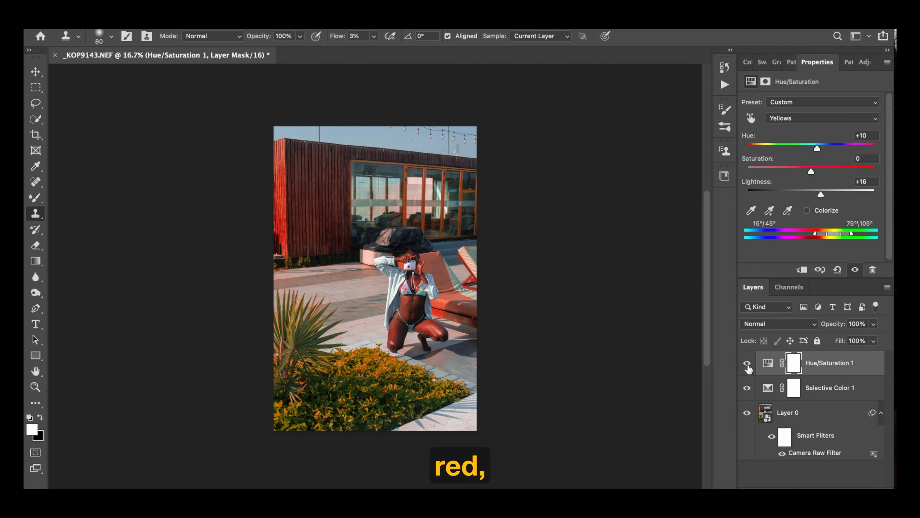
pyautogui.click(748, 366)
pyautogui.click(747, 366)
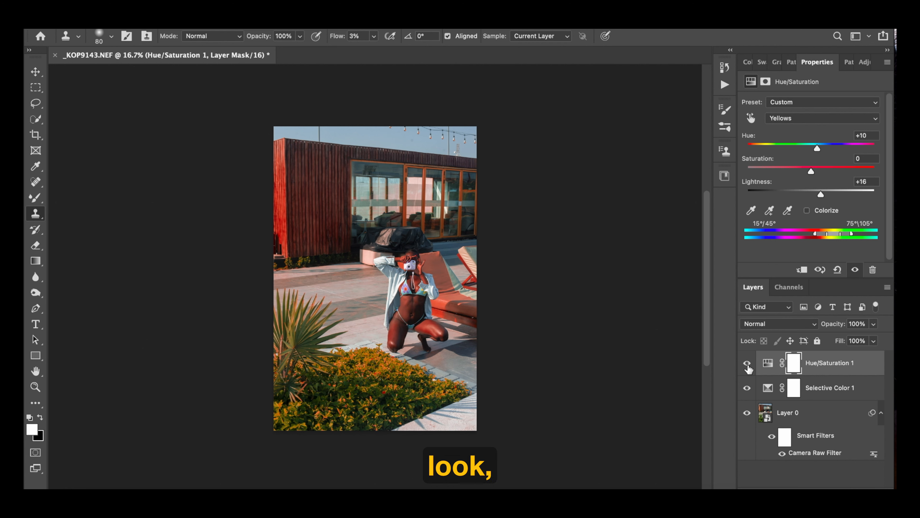
pyautogui.click(748, 364)
pyautogui.click(747, 364)
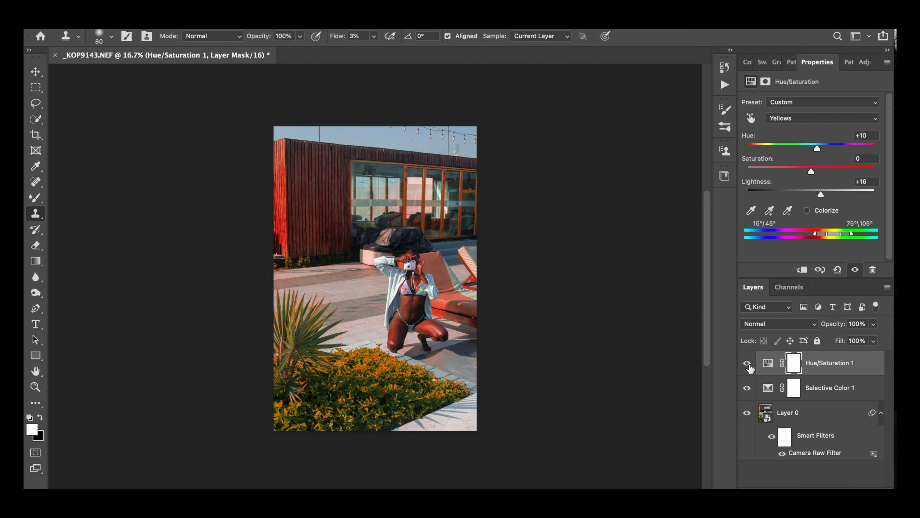
pyautogui.click(748, 363)
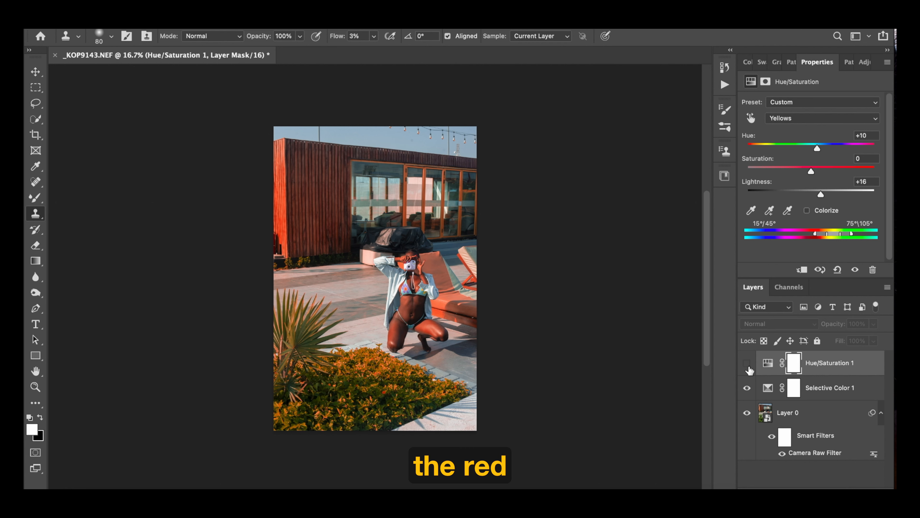
pyautogui.click(748, 364)
pyautogui.click(748, 363)
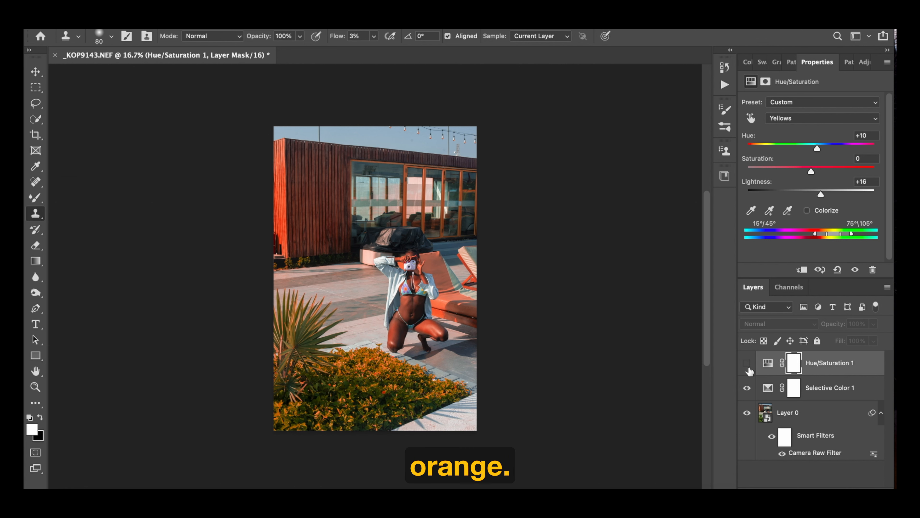
pyautogui.click(748, 364)
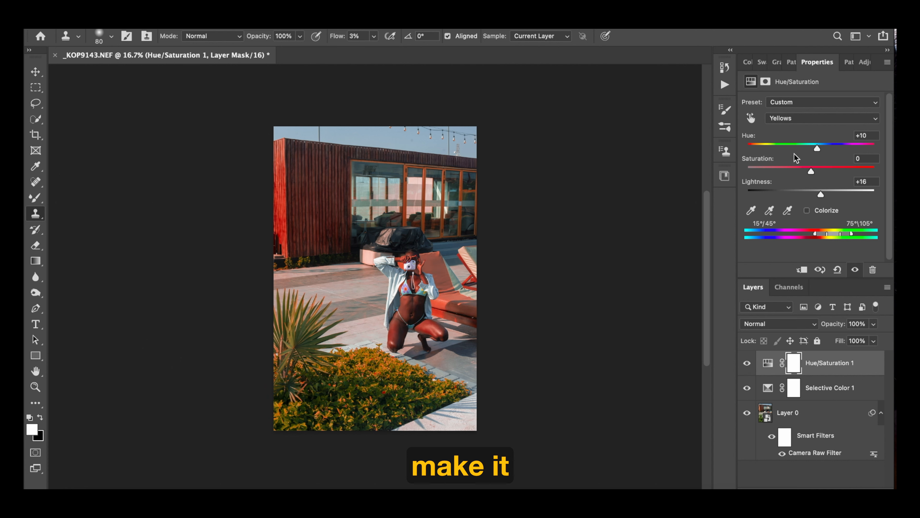
# - Set the Hue of the Reds in the Hue/Saturation layer to 0
pyautogui.click(793, 118)
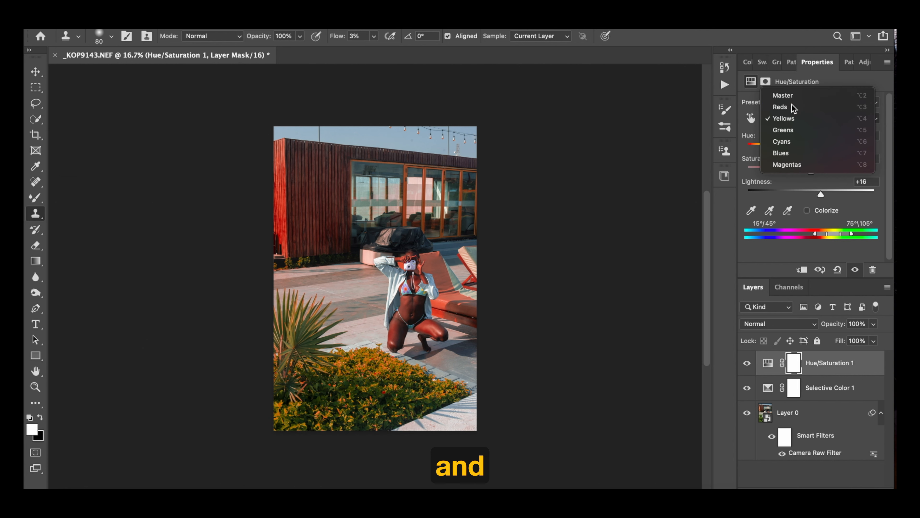
pyautogui.click(781, 107)
pyautogui.moveTo(811, 149); pyautogui.dragTo(813, 150)
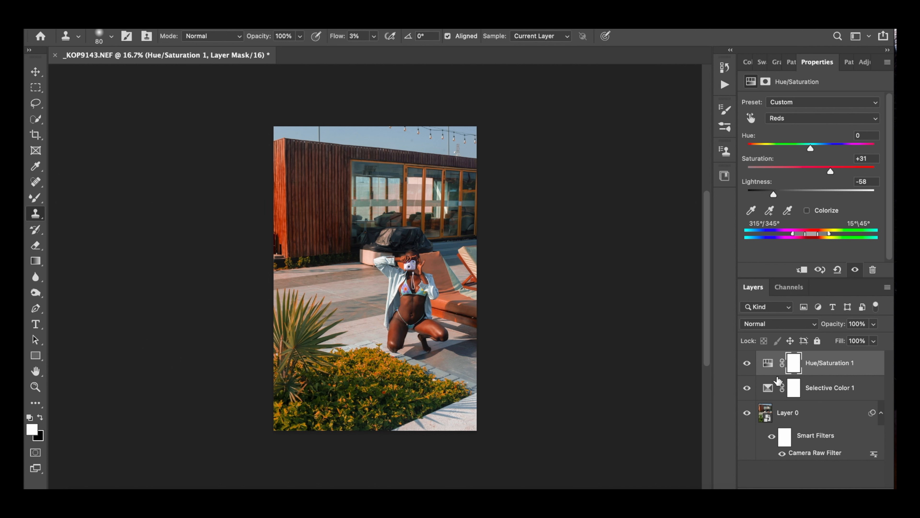
# - Set the Blues of the Hue/Saturation layer to Hue -18, Saturation +49 and Lightness -55
pyautogui.click(804, 123)
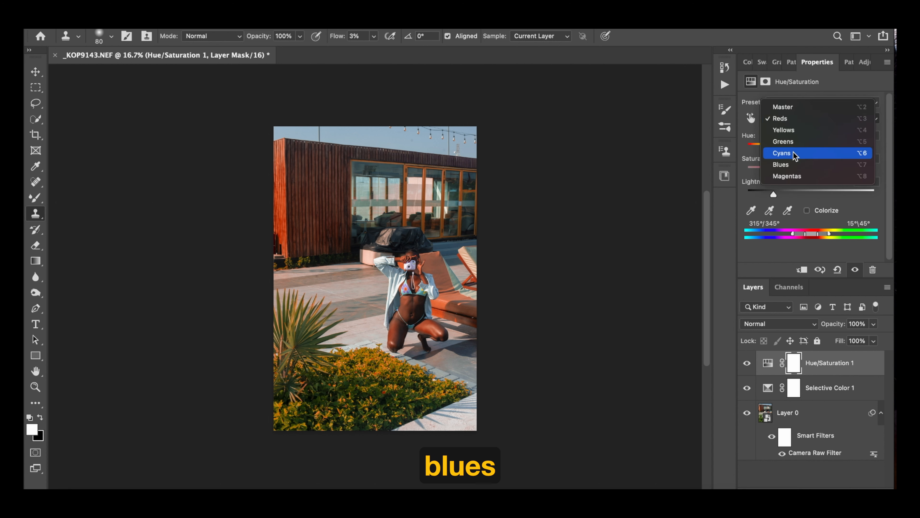
pyautogui.click(793, 164)
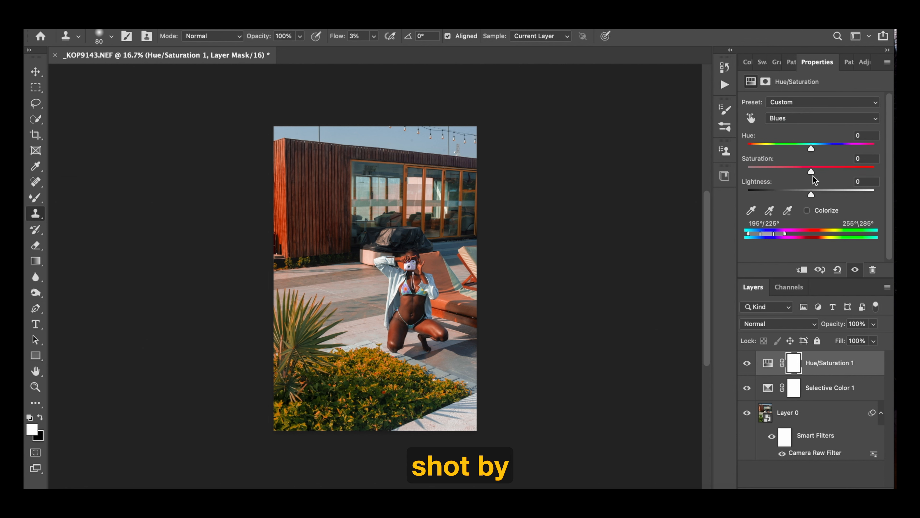
pyautogui.moveTo(811, 172); pyautogui.dragTo(793, 211)
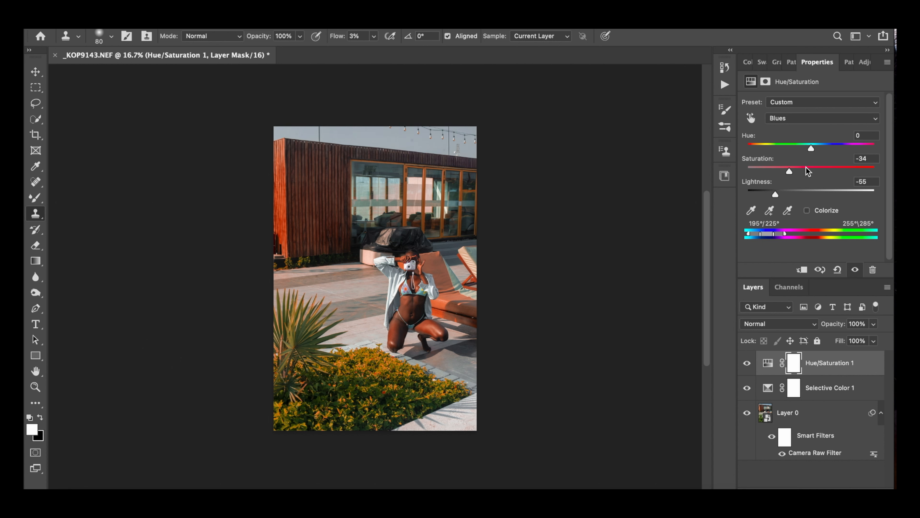
pyautogui.moveTo(783, 176); pyautogui.dragTo(842, 175)
pyautogui.moveTo(812, 150)
pyautogui.mouseDown()
pyautogui.moveTo(822, 150)
pyautogui.moveTo(800, 152)
pyautogui.mouseUp()
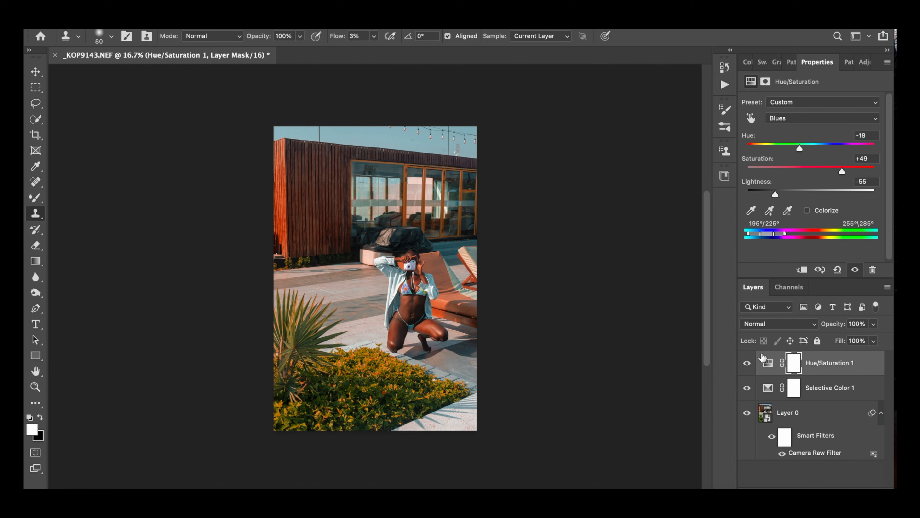
# - Check the adjusted blues by toggling the Hue/Saturation layer's visibility and inspecting the photo at a larger size
pyautogui.click(749, 364)
pyautogui.click(749, 364)
pyautogui.click(749, 363)
pyautogui.click(750, 363)
pyautogui.click(749, 365)
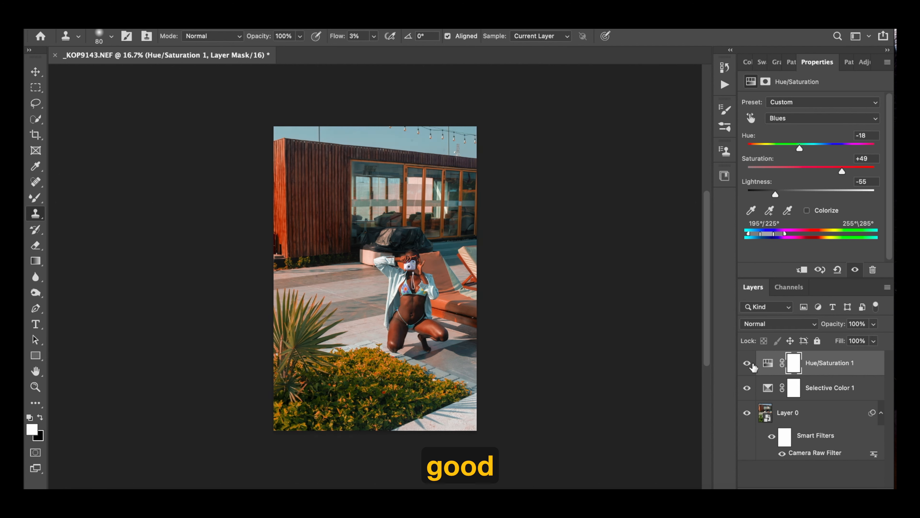
pyautogui.click(749, 364)
pyautogui.click(750, 364)
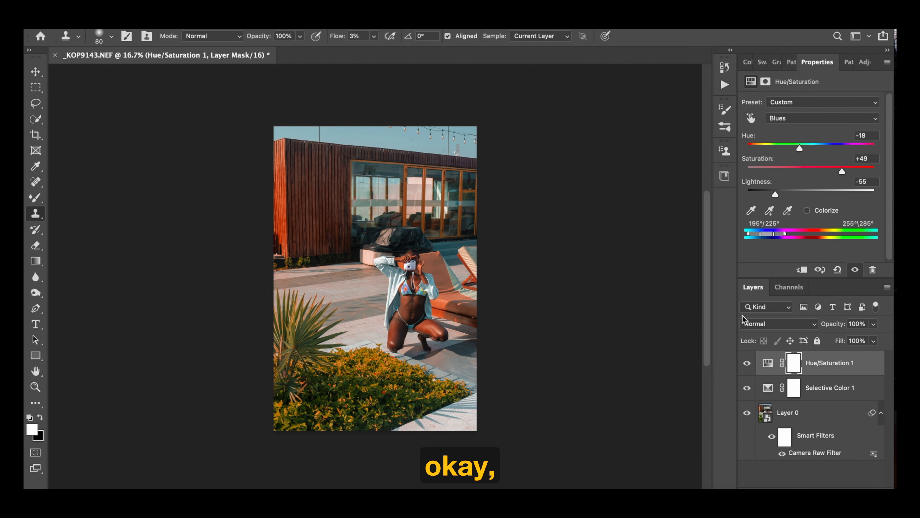
pyautogui.press('super+0')
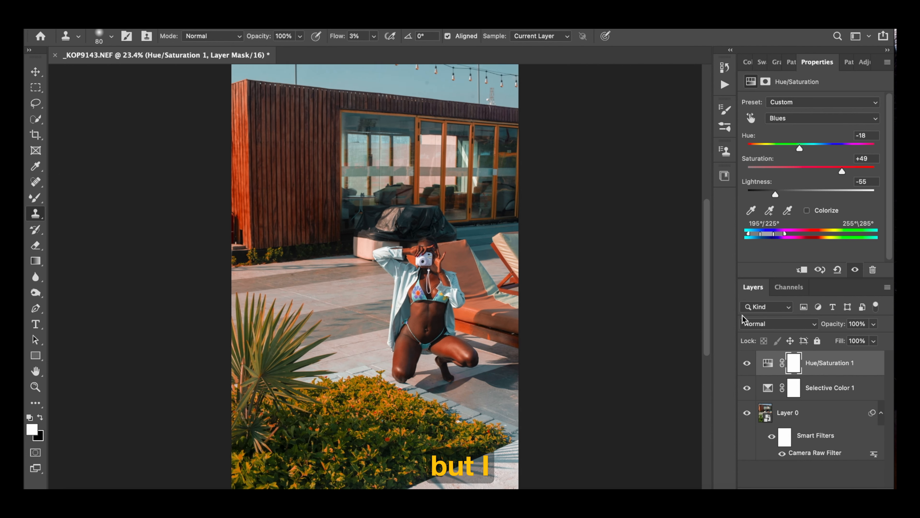
pyautogui.press('super+plus')
pyautogui.press('super+minus')
# - Add a Channel Mixer adjustment layer and set its Red output channel to Red +86%, Green +20% and Blue -12%
pyautogui.click(824, 487)
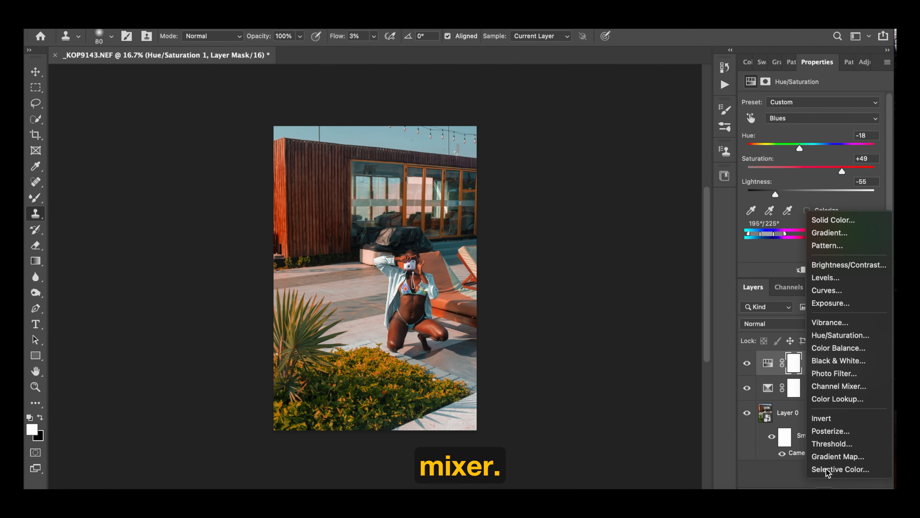
pyautogui.click(841, 387)
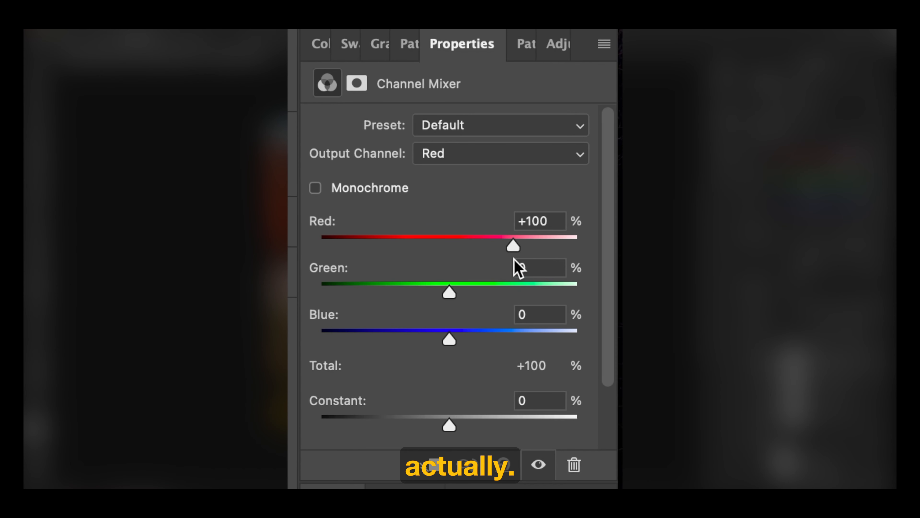
pyautogui.click(464, 154)
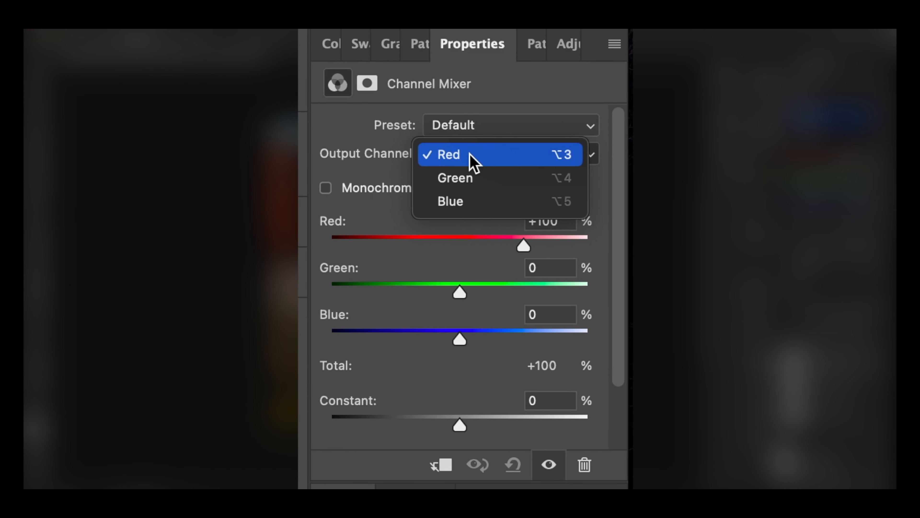
pyautogui.click(370, 149)
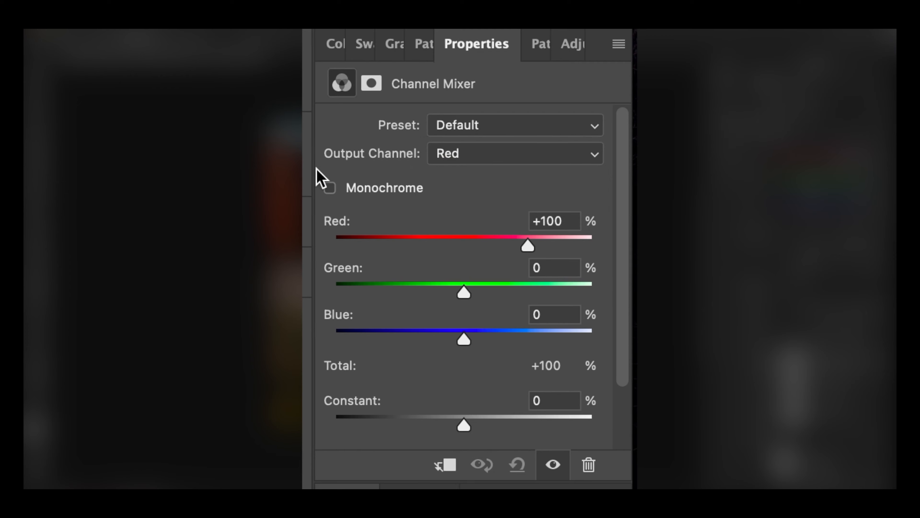
pyautogui.click(463, 155)
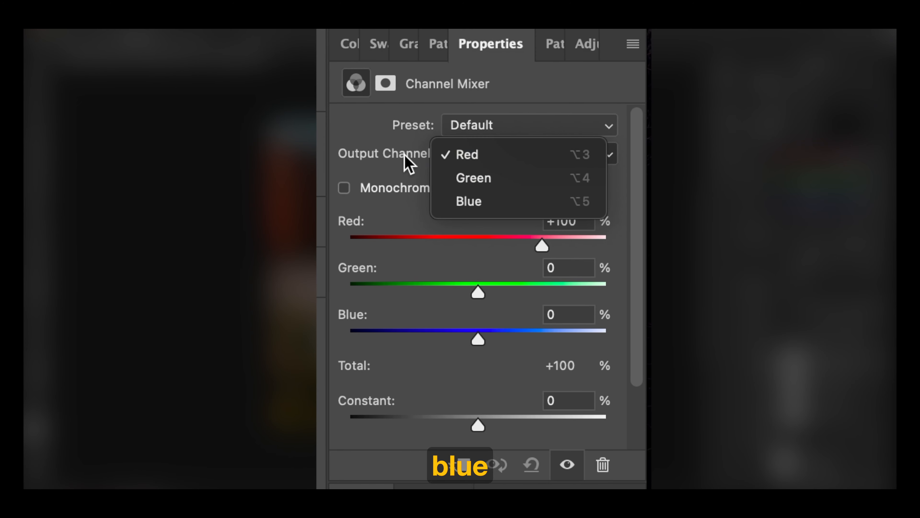
pyautogui.click(395, 158)
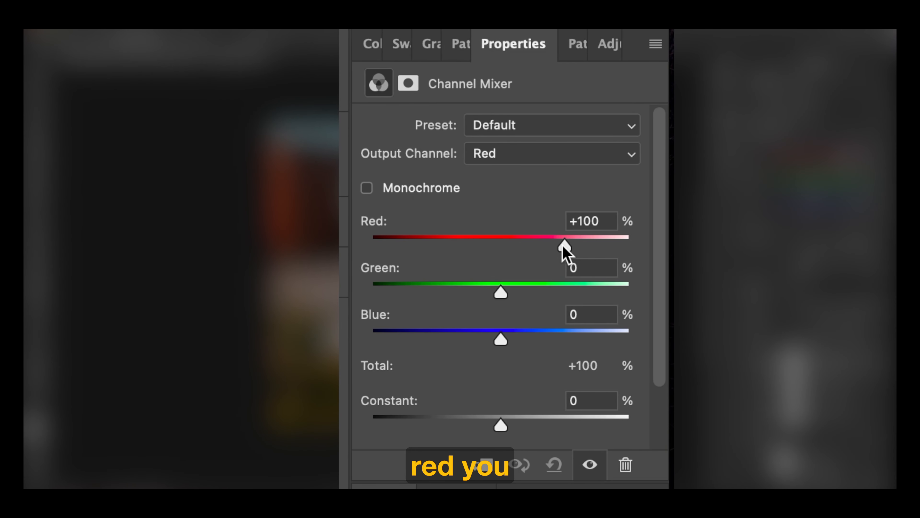
pyautogui.moveTo(565, 249); pyautogui.dragTo(556, 250)
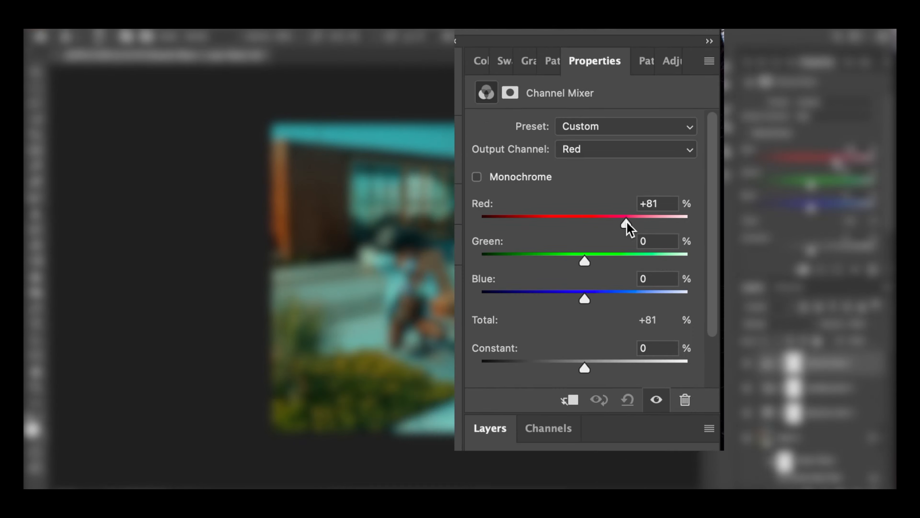
pyautogui.moveTo(839, 161); pyautogui.dragTo(840, 161)
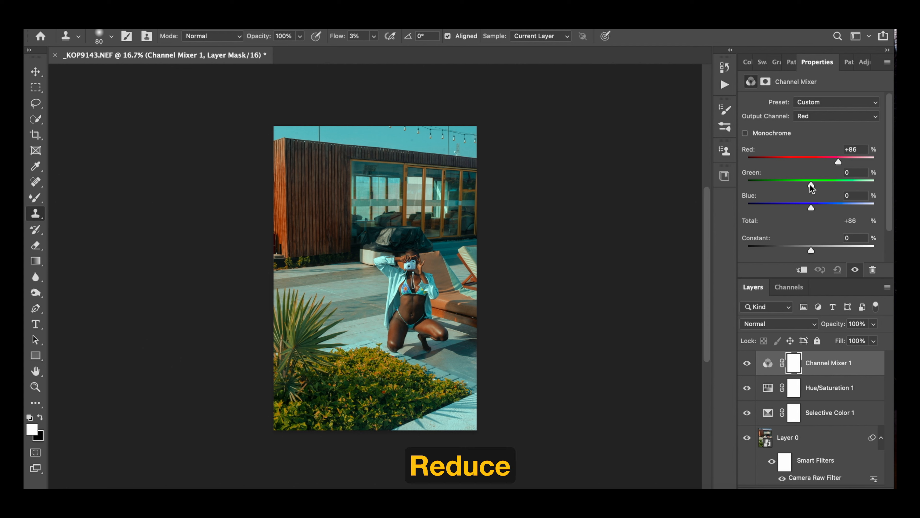
pyautogui.moveTo(811, 185); pyautogui.dragTo(807, 216)
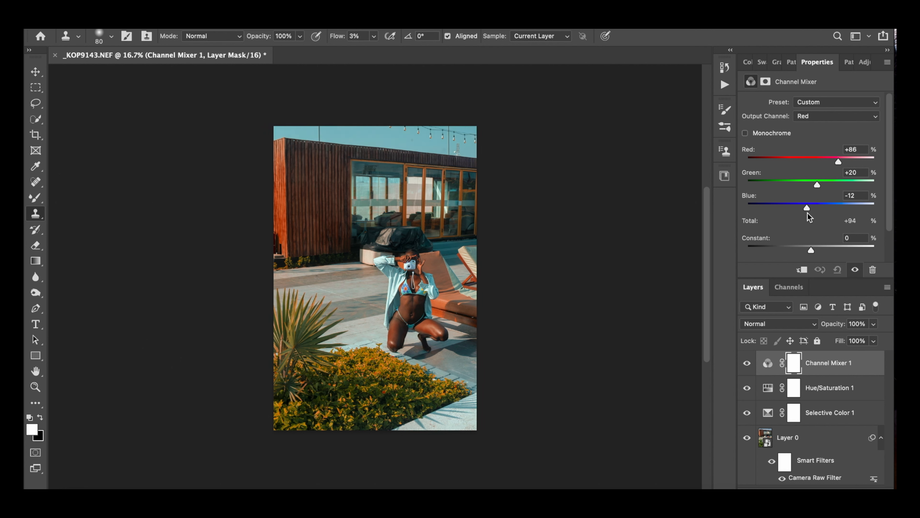
# - Set the Blue output channel of the Channel Mixer layer to Green +7% and Blue +88%
pyautogui.click(812, 116)
pyautogui.click(813, 140)
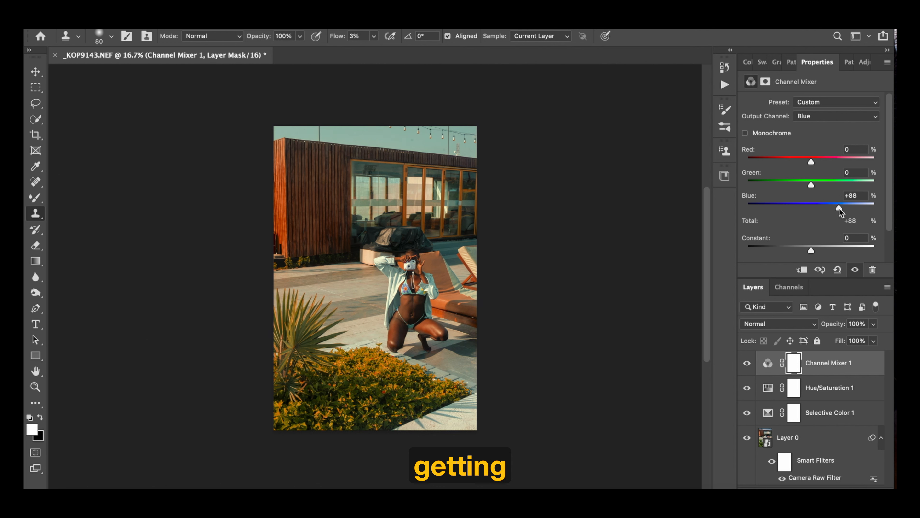
pyautogui.moveTo(812, 186); pyautogui.dragTo(817, 186)
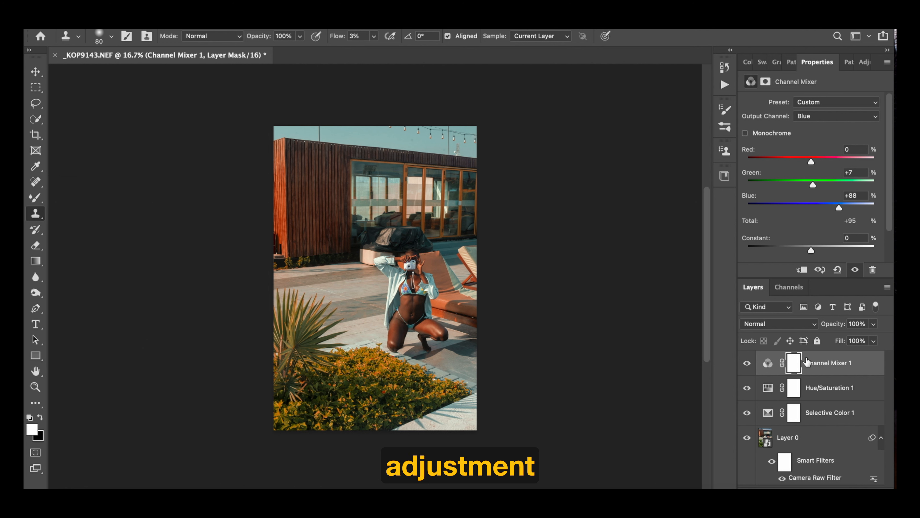
pyautogui.click(808, 117)
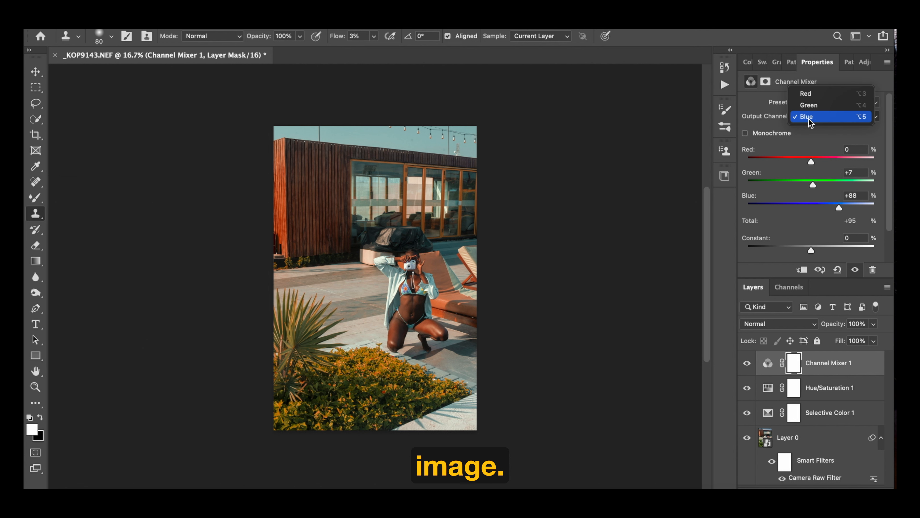
pyautogui.click(773, 101)
pyautogui.click(806, 117)
pyautogui.click(774, 103)
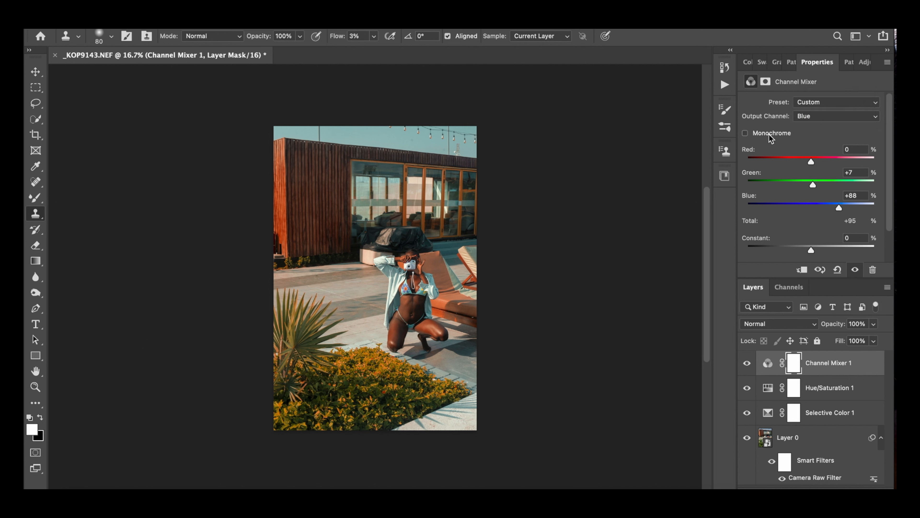
# - Adjust the Yellows of the Hue/Saturation 1 layer to Hue +10 and Lightness +16
pyautogui.click(794, 388)
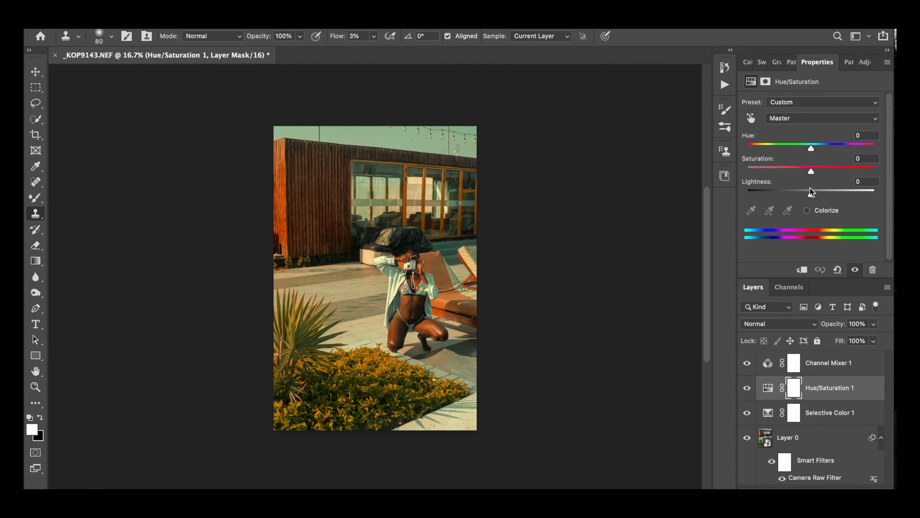
pyautogui.click(804, 118)
pyautogui.click(798, 156)
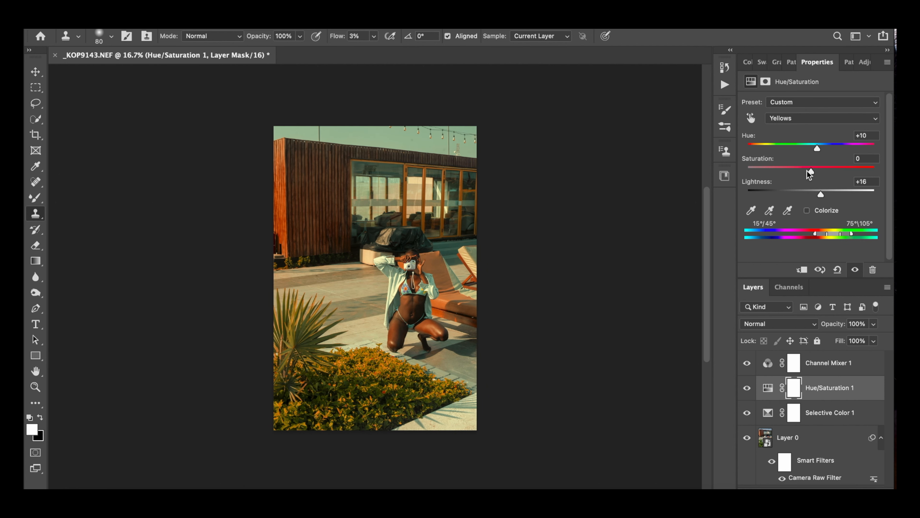
pyautogui.moveTo(811, 149); pyautogui.dragTo(816, 148)
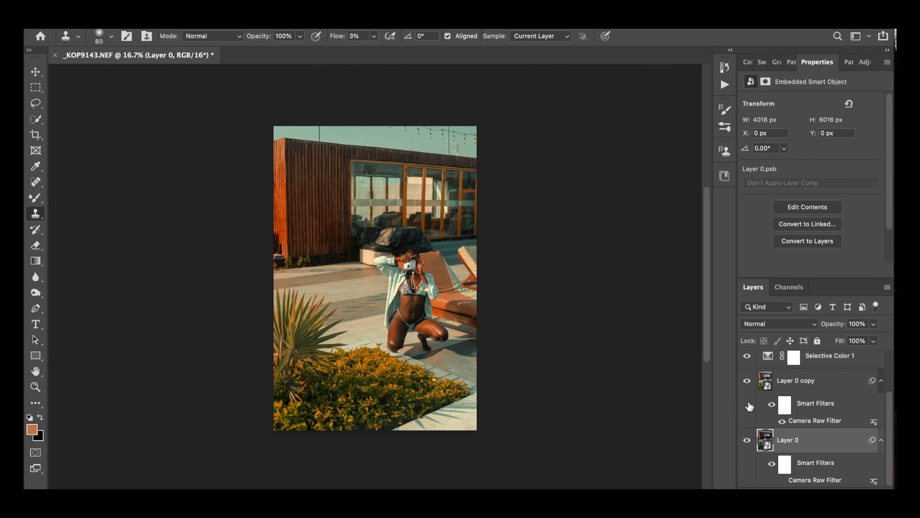
# - Compare the graded photo with the original by showing the bottom photo layer alone and restoring all layers, twice
pyautogui.keyDown('alt'); pyautogui.click(748, 440); pyautogui.keyUp('alt')
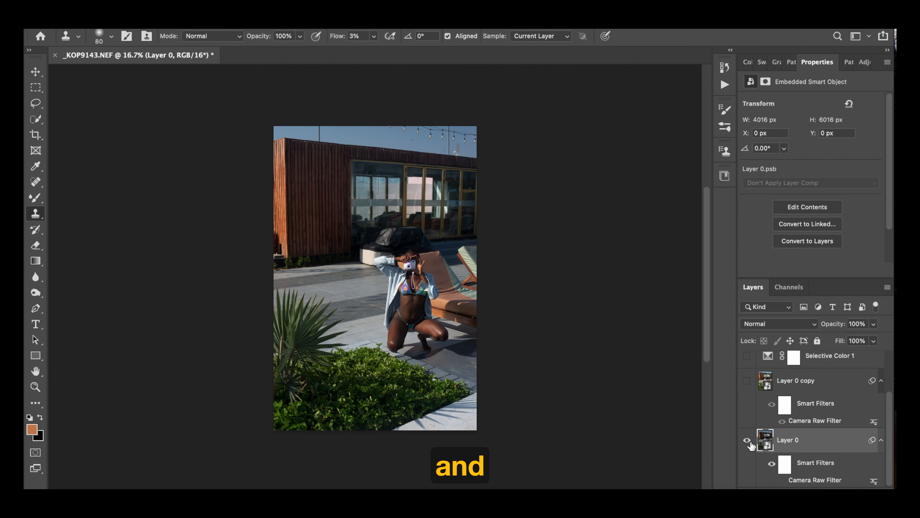
pyautogui.keyDown('alt'); pyautogui.click(748, 441); pyautogui.keyUp('alt')
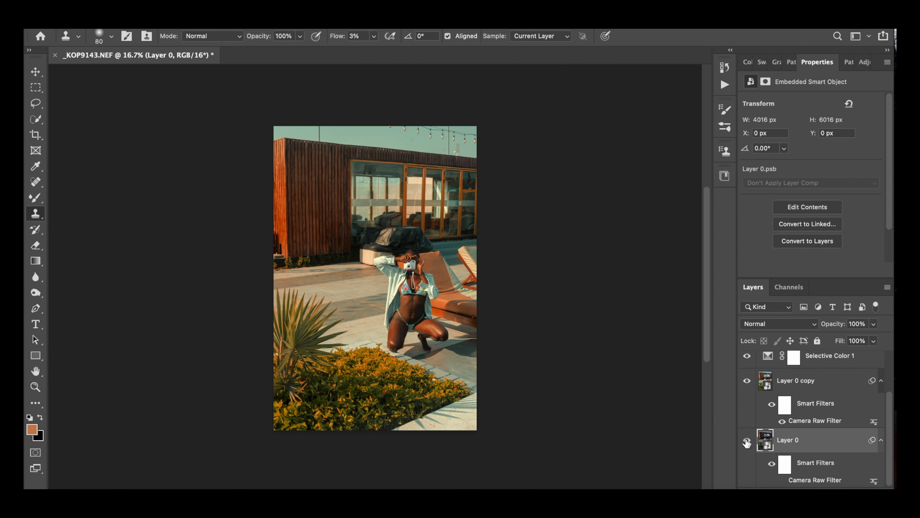
pyautogui.keyDown('alt'); pyautogui.click(747, 441); pyautogui.keyUp('alt')
pyautogui.keyDown('alt'); pyautogui.click(748, 442); pyautogui.keyUp('alt')
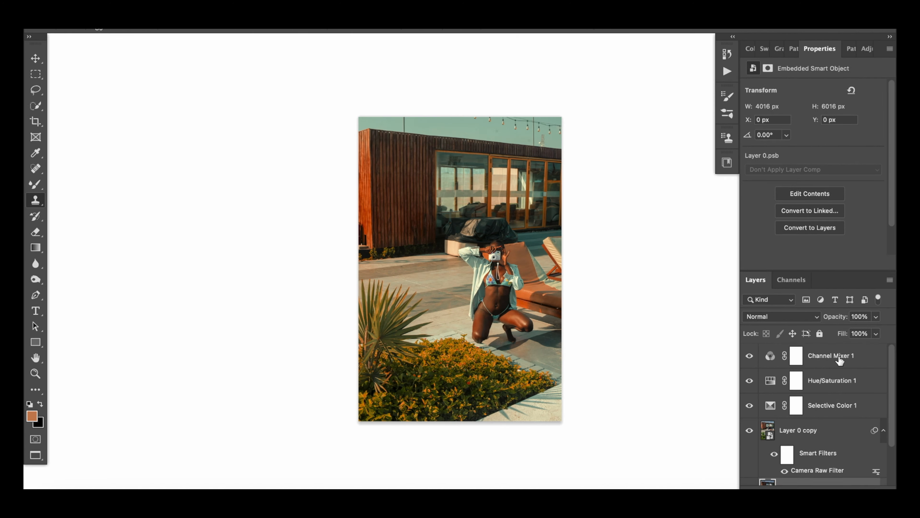
# - Add a second Hue/Saturation adjustment layer above the Channel Mixer layer and target its Greens range
pyautogui.click(807, 357)
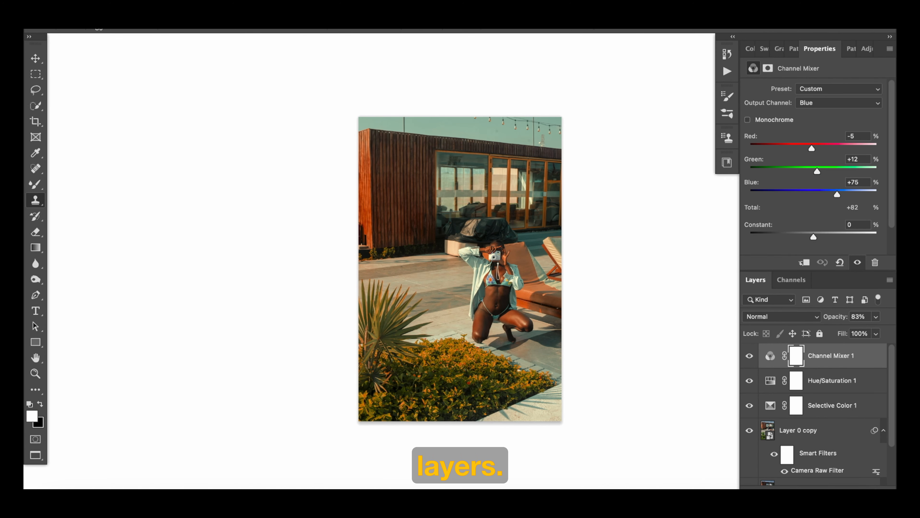
pyautogui.click(827, 487)
pyautogui.click(841, 335)
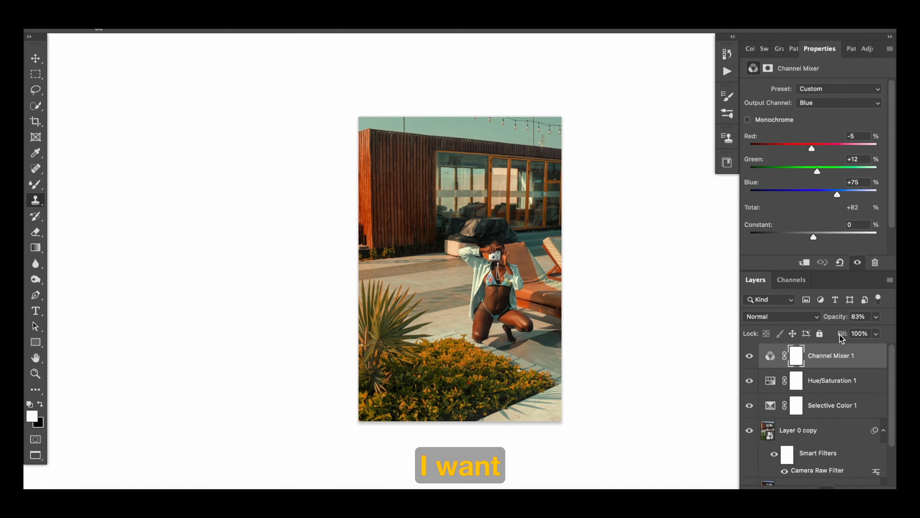
pyautogui.click(794, 104)
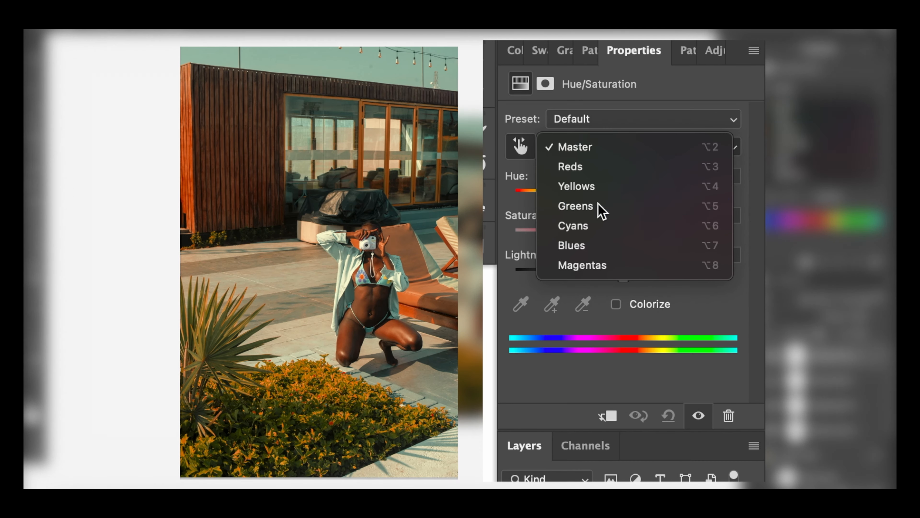
pyautogui.click(598, 205)
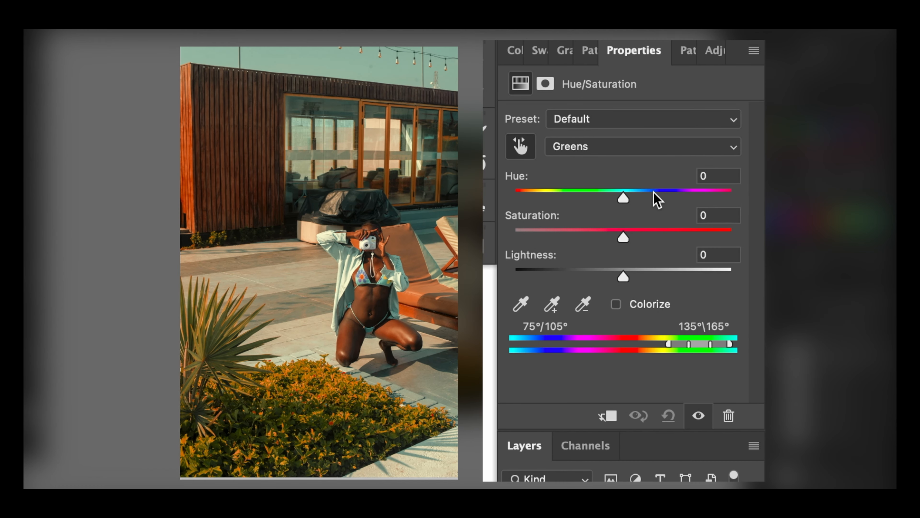
# - Set the Greens to Hue -80, Saturation -31 and Lightness +65, and check the effect by toggling the layer's visibility
pyautogui.click(652, 192)
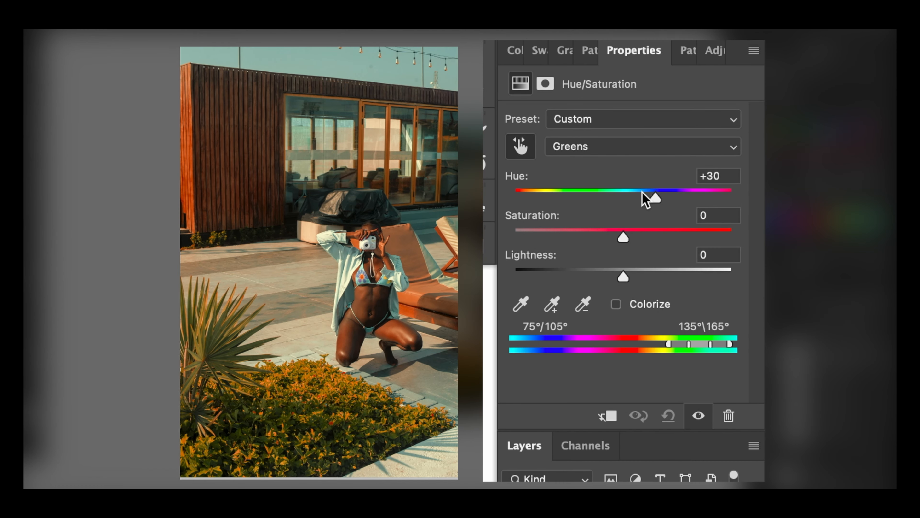
pyautogui.moveTo(641, 191); pyautogui.dragTo(574, 216)
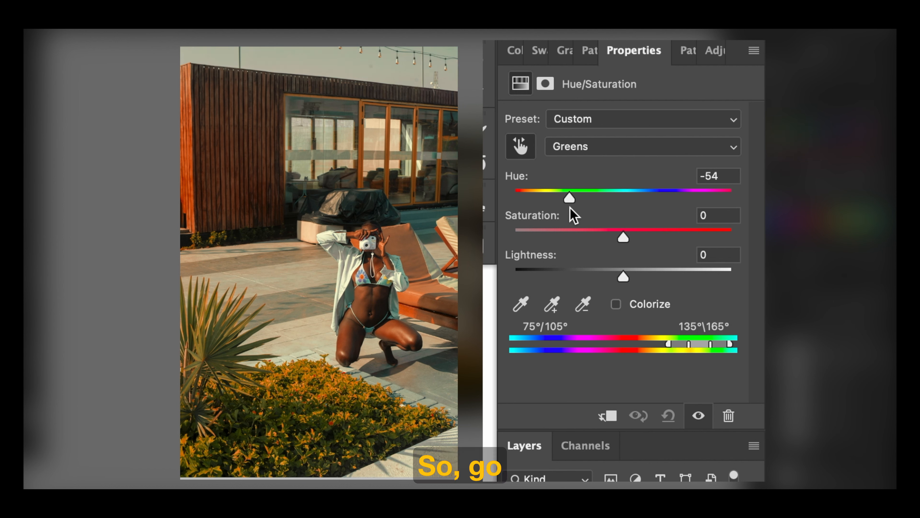
pyautogui.moveTo(570, 207)
pyautogui.mouseDown()
pyautogui.moveTo(586, 205)
pyautogui.moveTo(558, 203)
pyautogui.mouseUp()
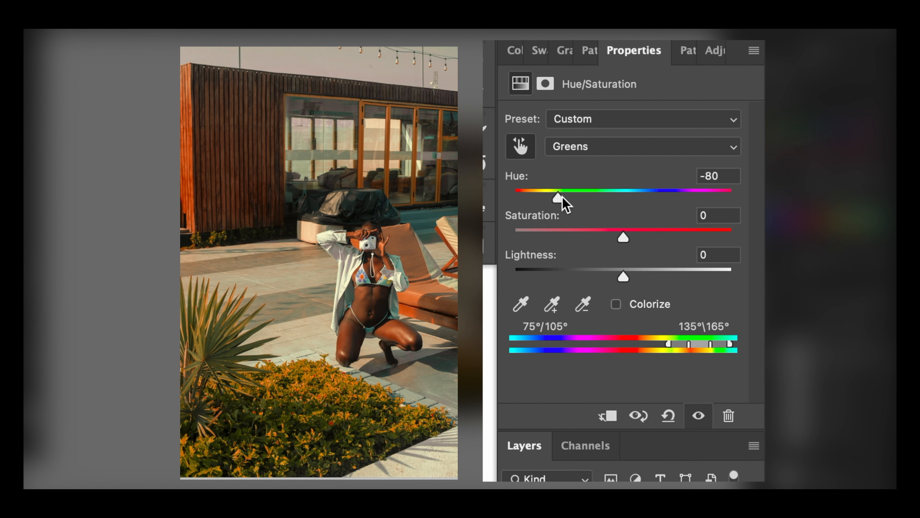
pyautogui.moveTo(623, 238); pyautogui.dragTo(589, 251)
pyautogui.moveTo(624, 277); pyautogui.dragTo(698, 304)
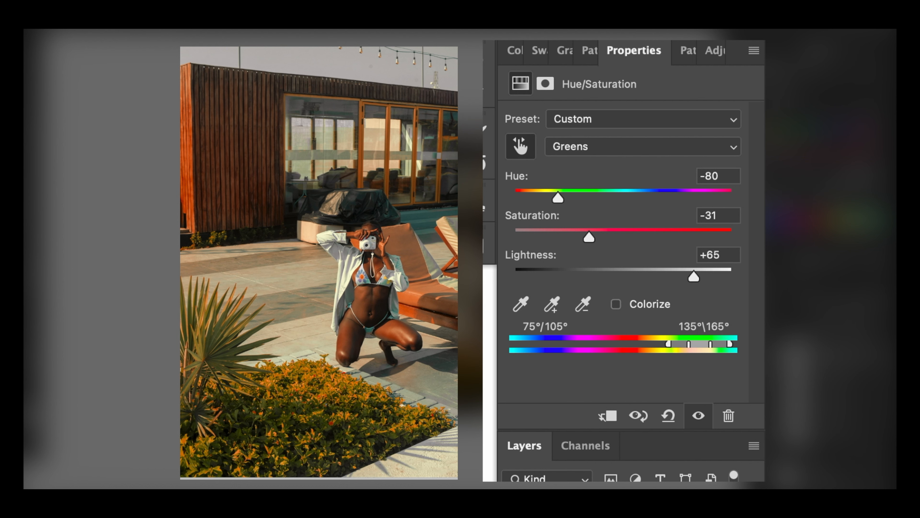
pyautogui.click(698, 416)
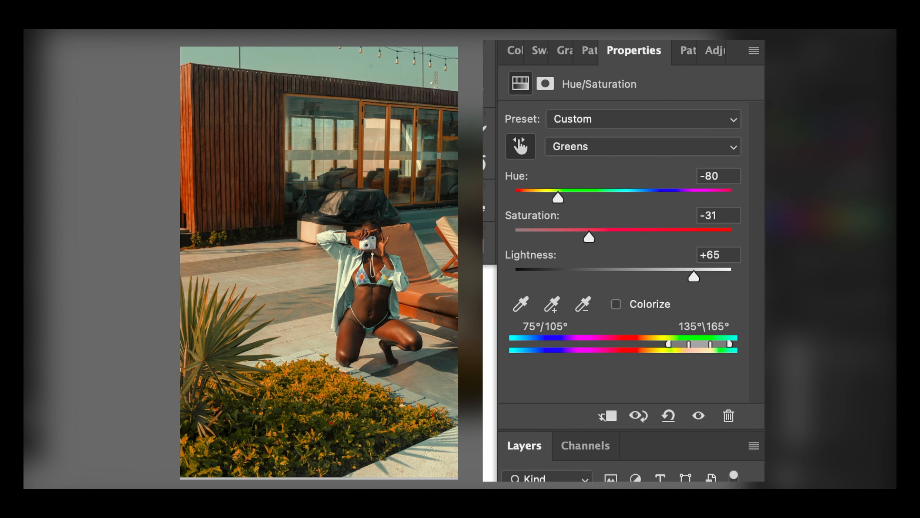
pyautogui.click(698, 416)
# - Set the Blues saturation of the new Hue/Saturation layer to +83
pyautogui.click(590, 148)
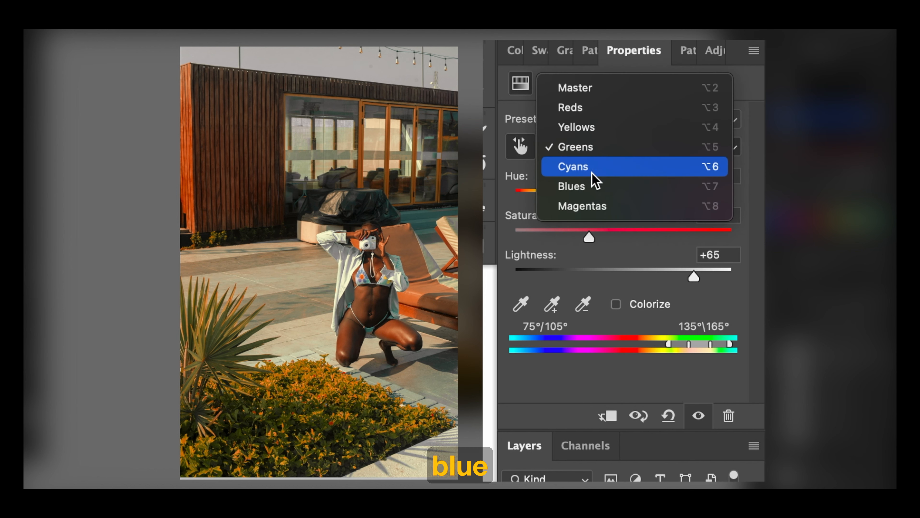
pyautogui.click(593, 187)
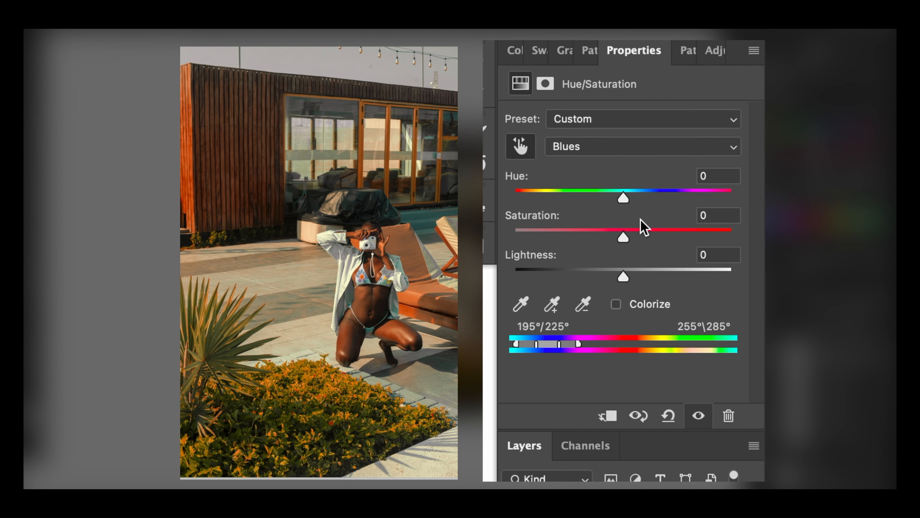
pyautogui.moveTo(698, 239); pyautogui.dragTo(725, 243)
pyautogui.moveTo(710, 254); pyautogui.dragTo(714, 253)
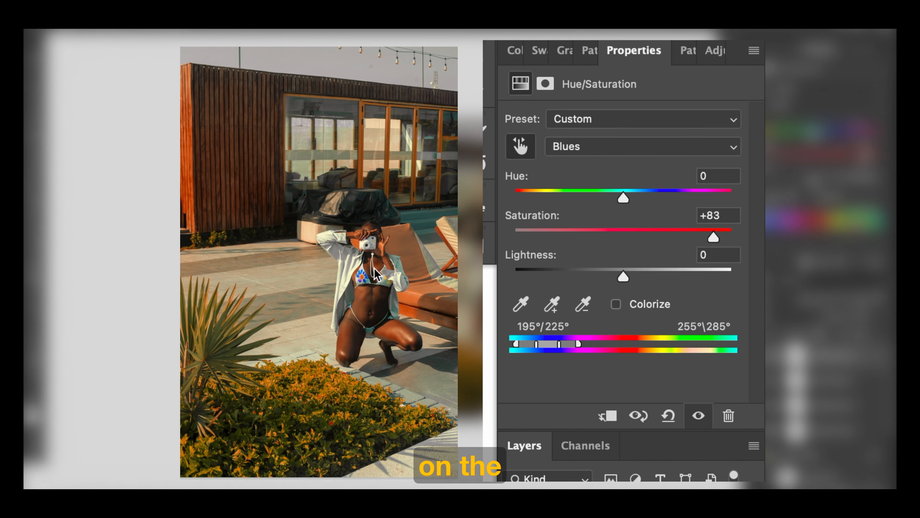
# - Raise the saturation of the Cyans in the Hue/Saturation 2 layer
pyautogui.click(801, 105)
pyautogui.click(799, 96)
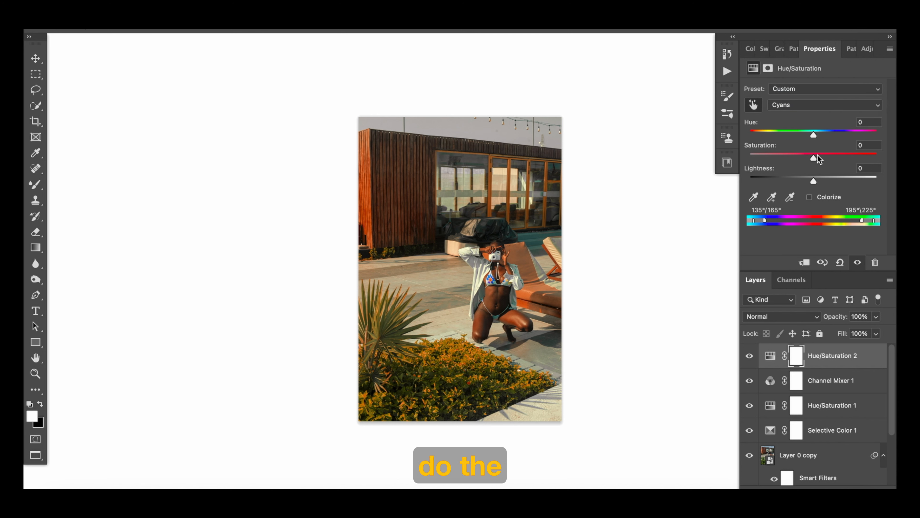
pyautogui.moveTo(815, 158)
pyautogui.mouseDown()
pyautogui.moveTo(862, 162)
pyautogui.moveTo(830, 168)
pyautogui.mouseUp()
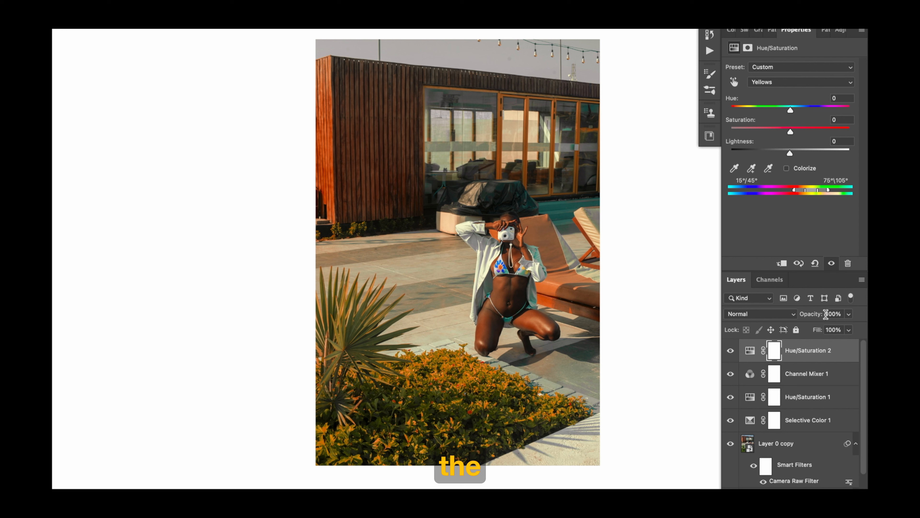
# - Group all adjustment layers from Hue/Saturation 2 down to Selective Color 1 into a group named Color Grade
pyautogui.moveTo(827, 315); pyautogui.dragTo(798, 316)
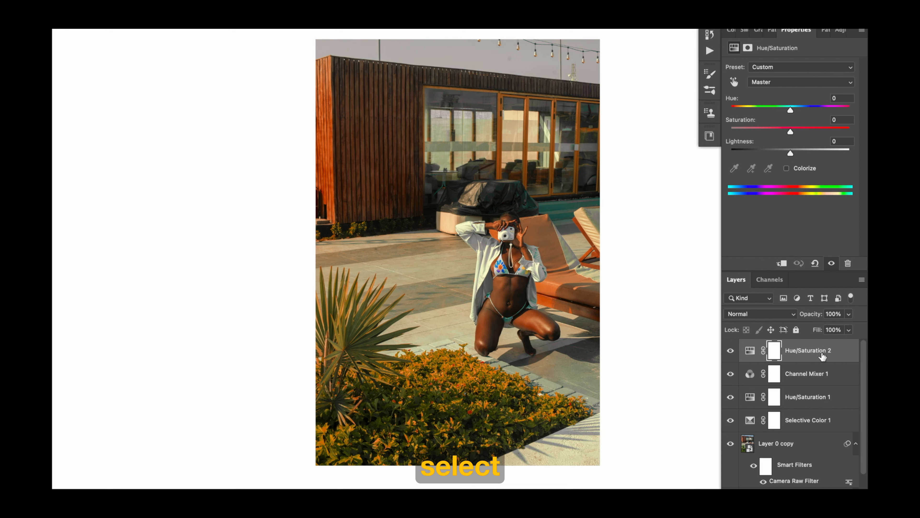
pyautogui.keyDown('shift'); pyautogui.click(811, 425); pyautogui.keyUp('shift')
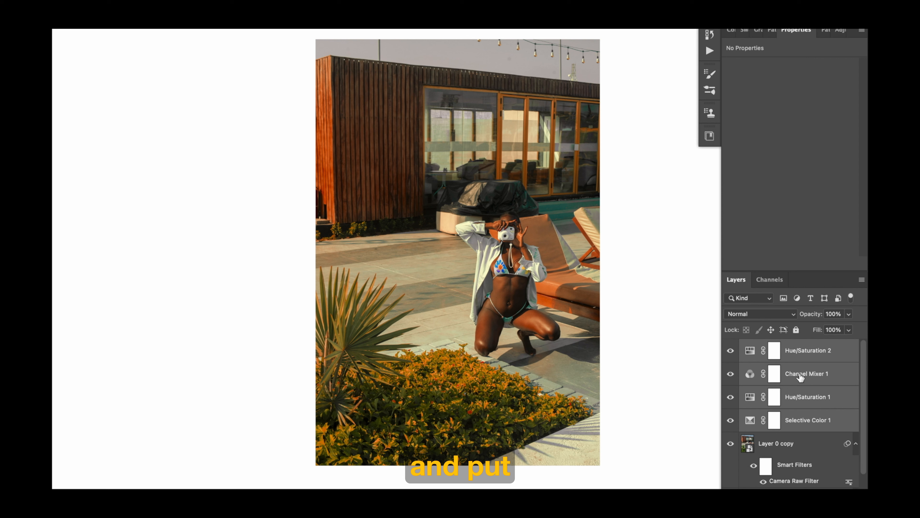
pyautogui.rightClick(816, 356)
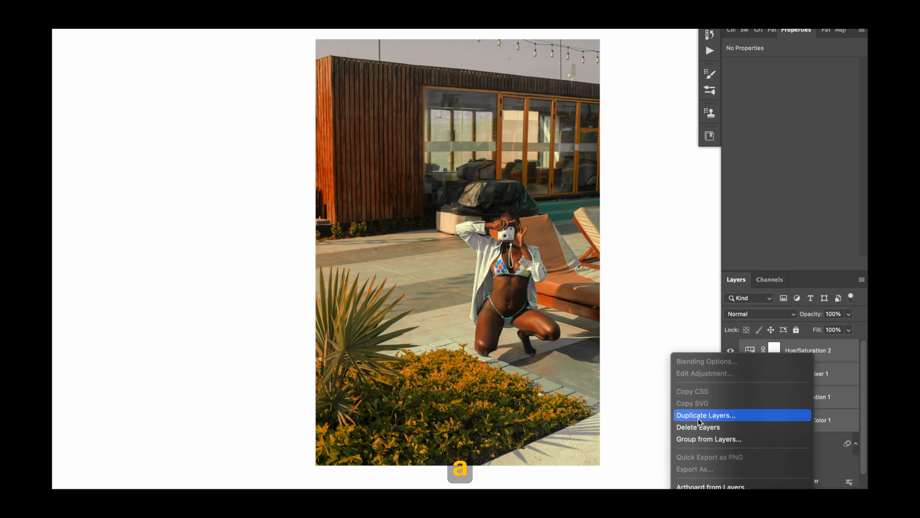
pyautogui.click(717, 439)
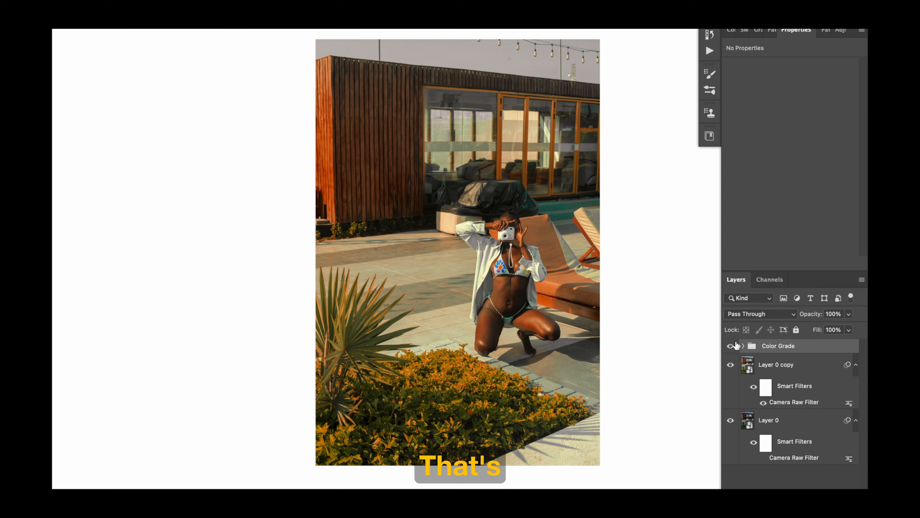
# - Compare the photo with and without the Color Grade group and try a lower opacity for the group
pyautogui.click(731, 348)
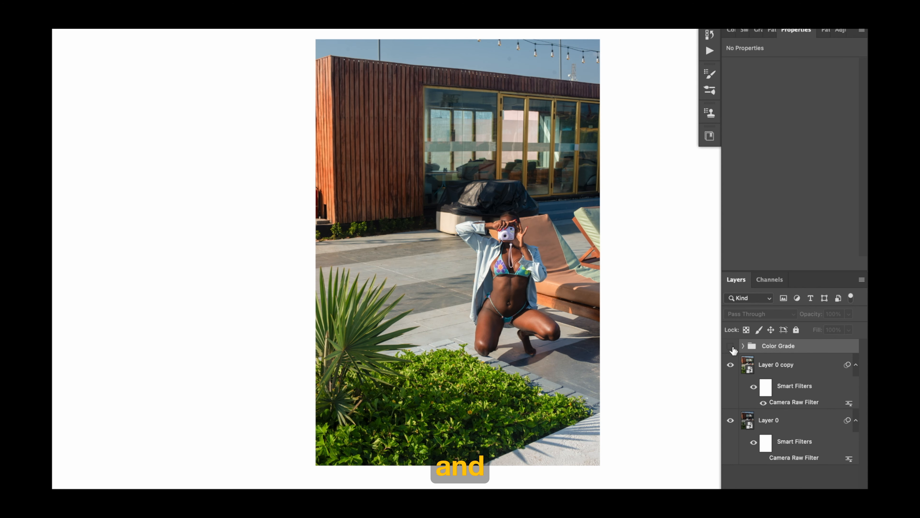
pyautogui.click(731, 347)
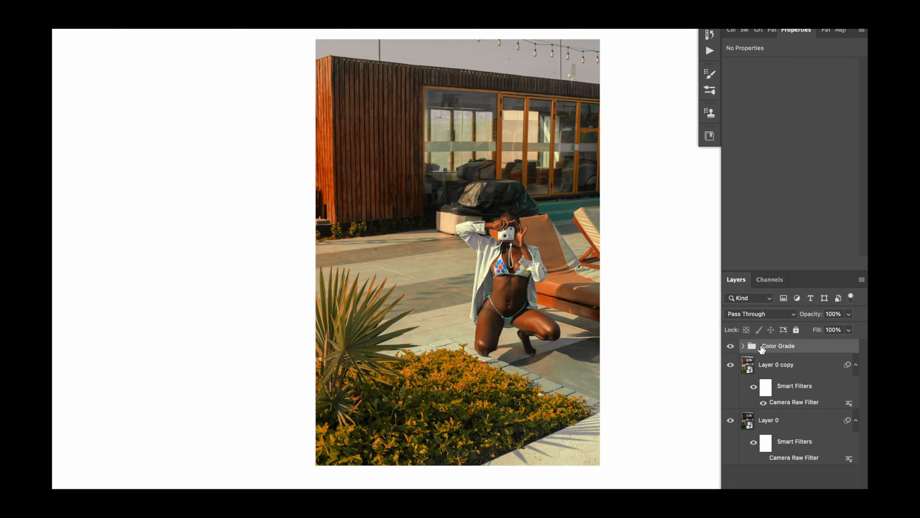
pyautogui.moveTo(821, 319); pyautogui.dragTo(797, 319)
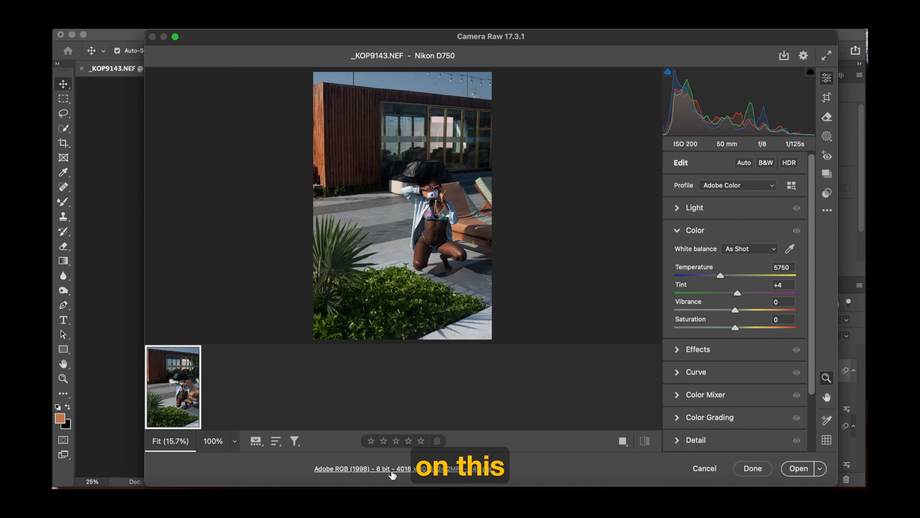
# - In the Camera Raw workflow preferences, set the color space to ProPhoto RGB and the depth to 16 Bits/Channel
pyautogui.click(805, 55)
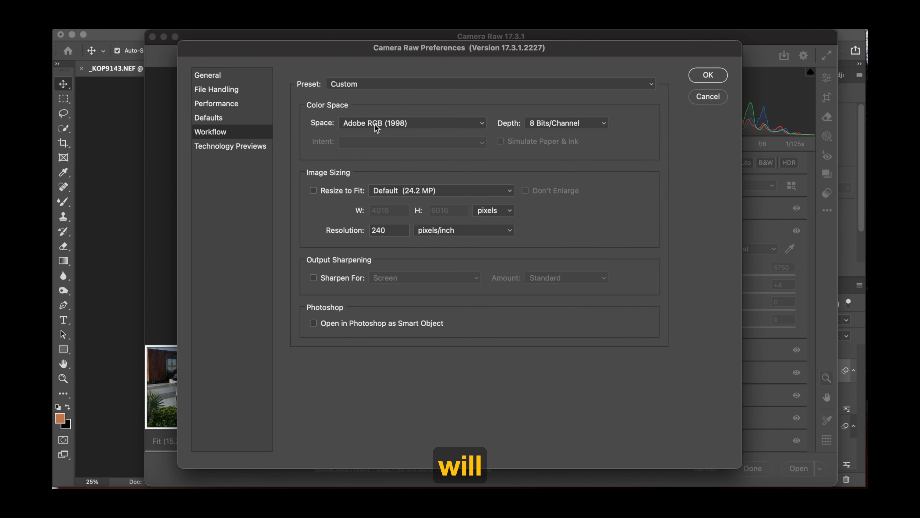
pyautogui.click(709, 97)
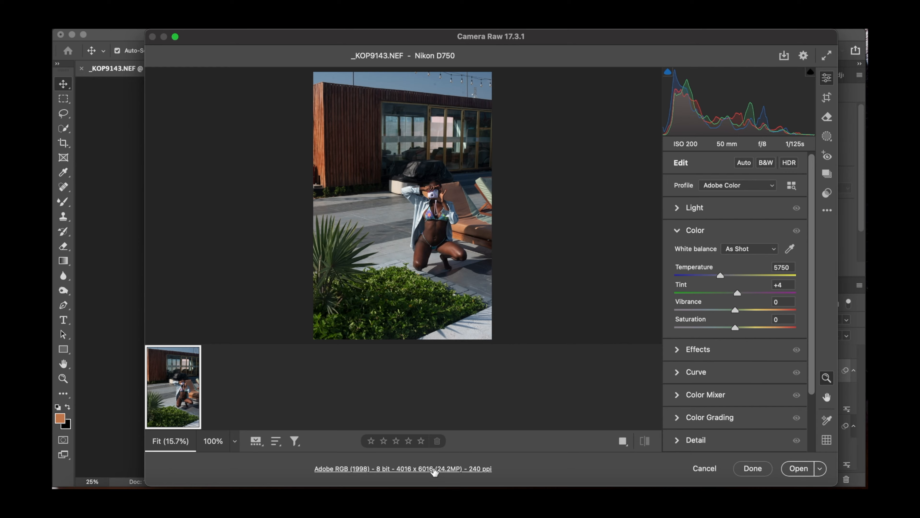
pyautogui.click(435, 471)
pyautogui.click(377, 123)
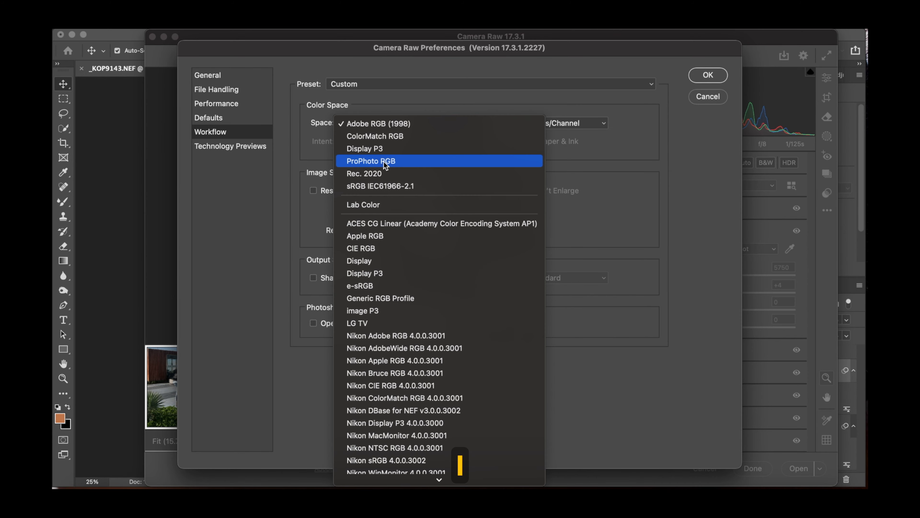
pyautogui.click(376, 163)
pyautogui.click(563, 124)
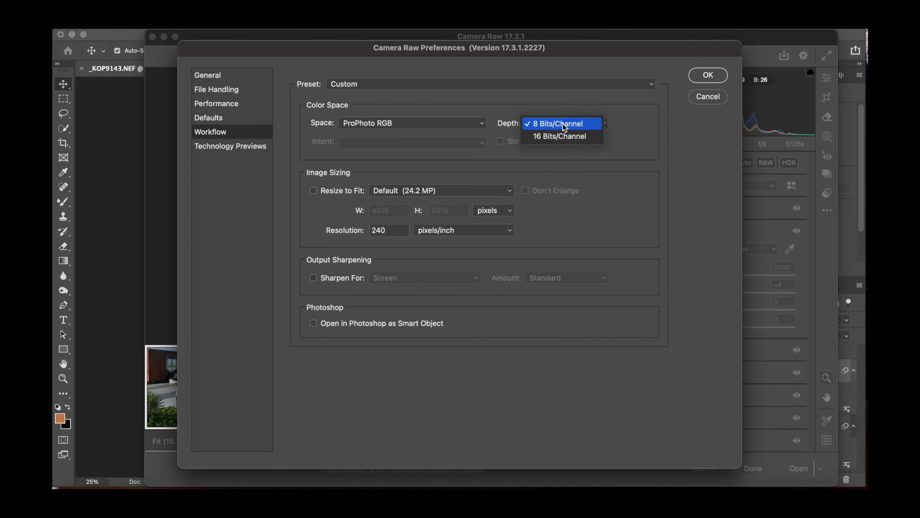
pyautogui.click(554, 138)
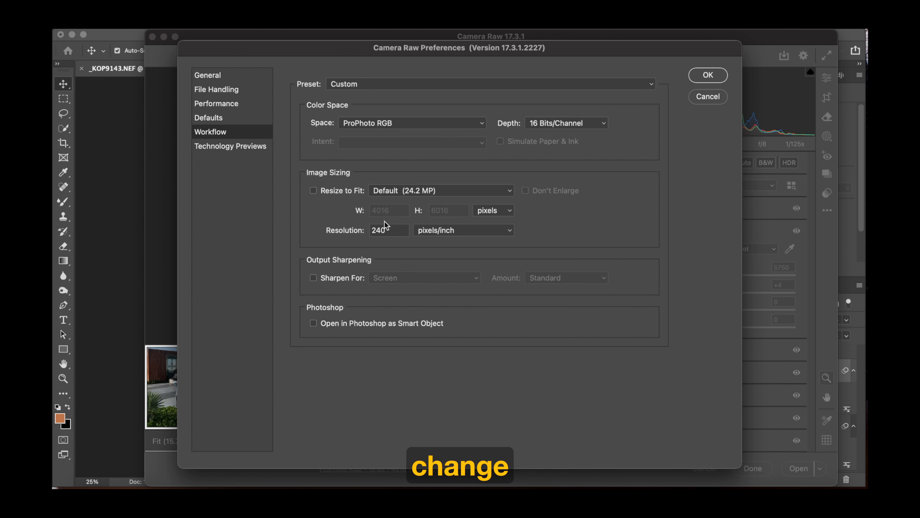
# - Set the resolution to 300 pixels/inch, enable opening in Photoshop as a Smart Object, and apply the preferences
pyautogui.click(350, 232)
pyautogui.write('300')
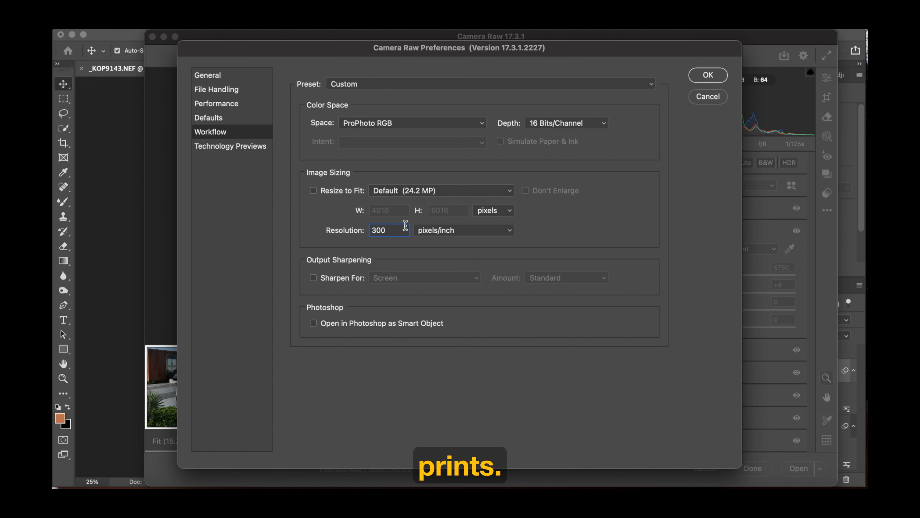
pyautogui.click(341, 324)
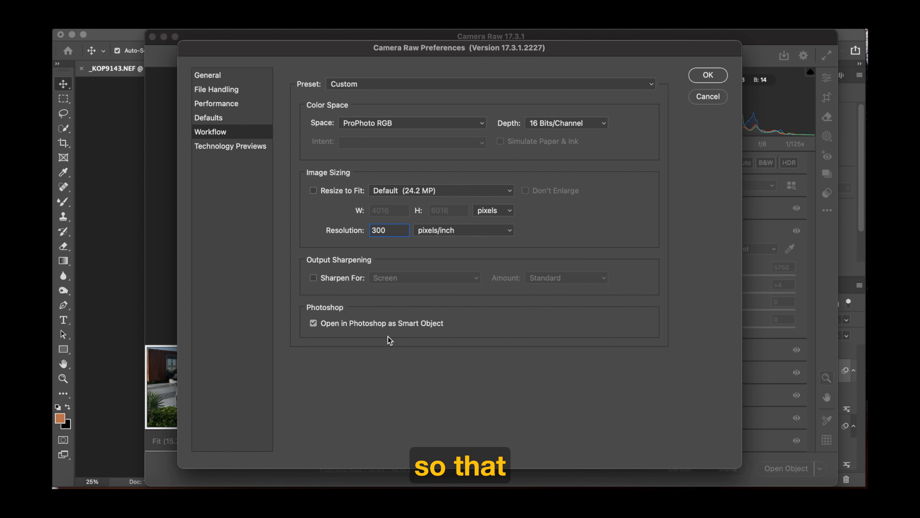
pyautogui.click(709, 75)
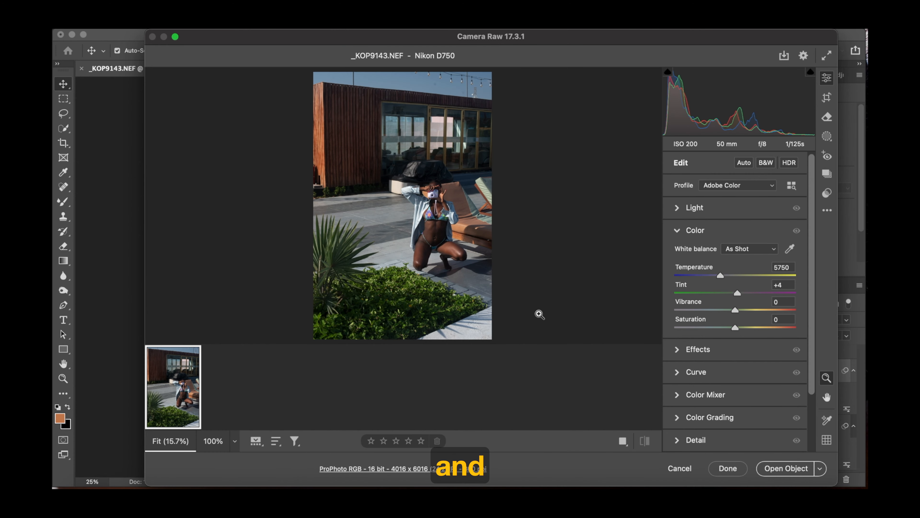
# - Open the raw photo as a Smart Object and reopen that layer in Camera Raw for editing
pyautogui.click(781, 469)
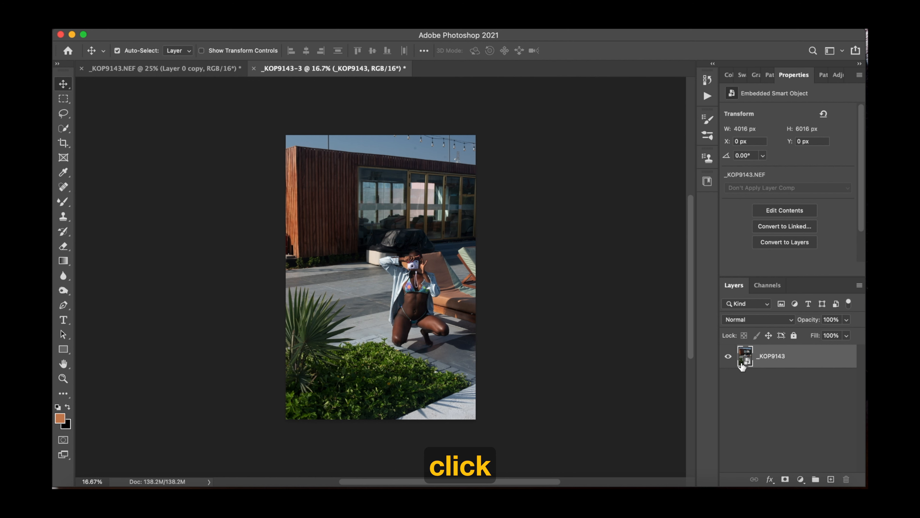
pyautogui.doubleClick(747, 363)
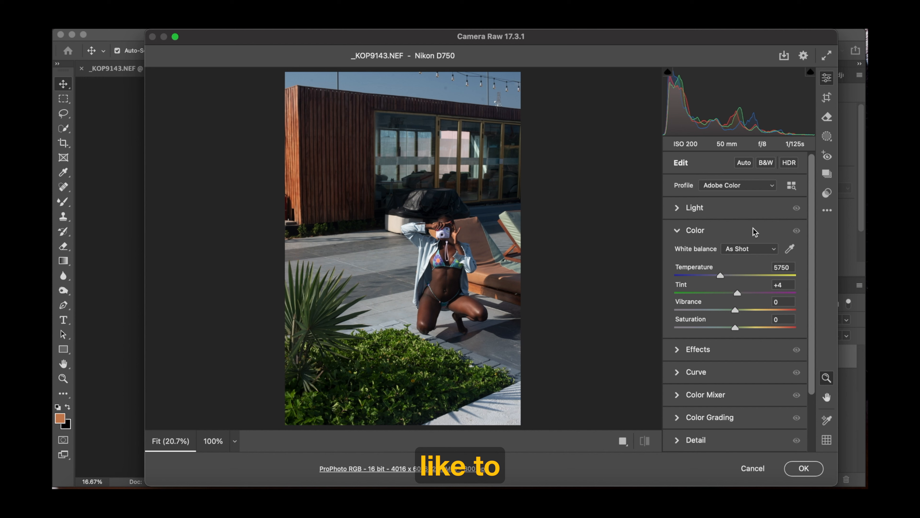
# - Try the Adobe Landscape, Portrait, Standard and Vivid profiles on the photo and choose Adobe Landscape
pyautogui.click(773, 187)
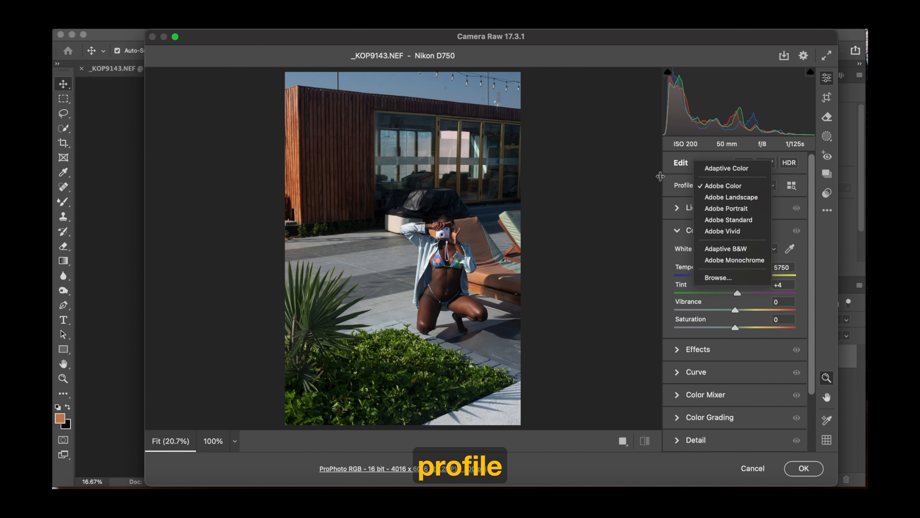
pyautogui.click(701, 186)
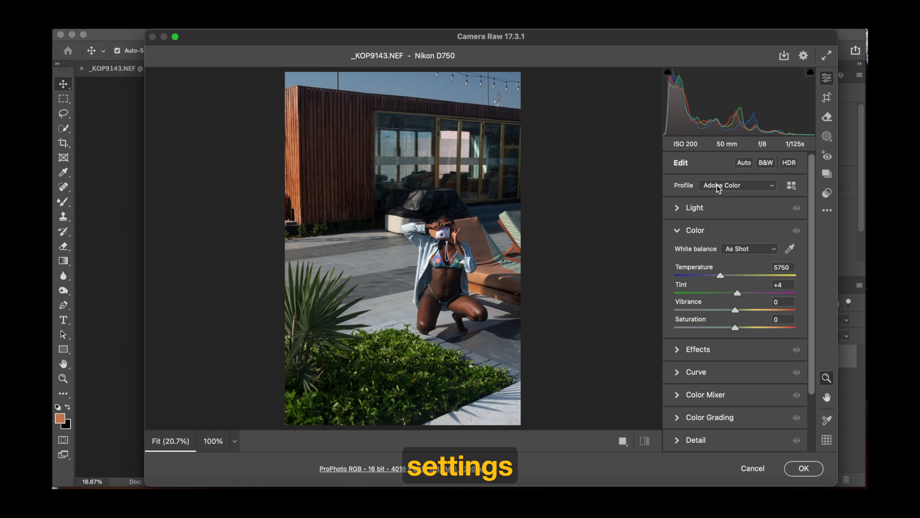
pyautogui.click(727, 186)
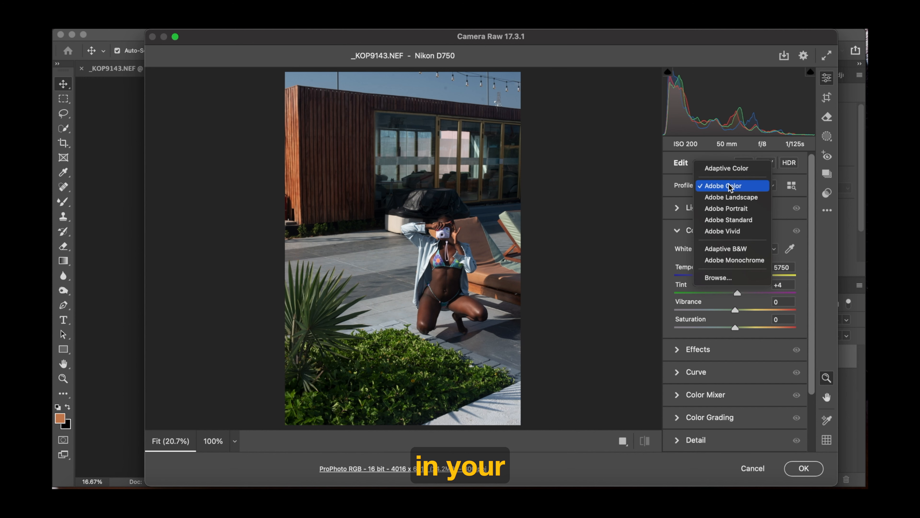
pyautogui.click(729, 197)
pyautogui.click(729, 187)
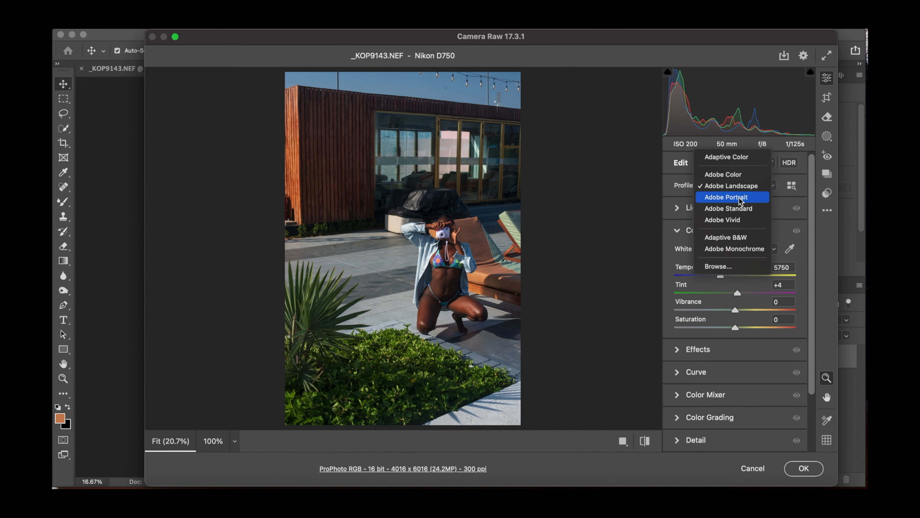
pyautogui.click(744, 199)
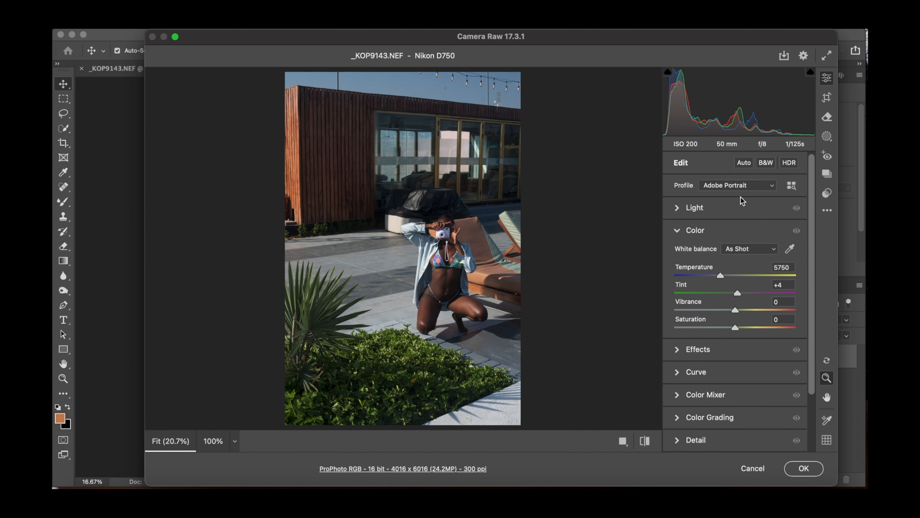
pyautogui.click(732, 188)
pyautogui.click(734, 199)
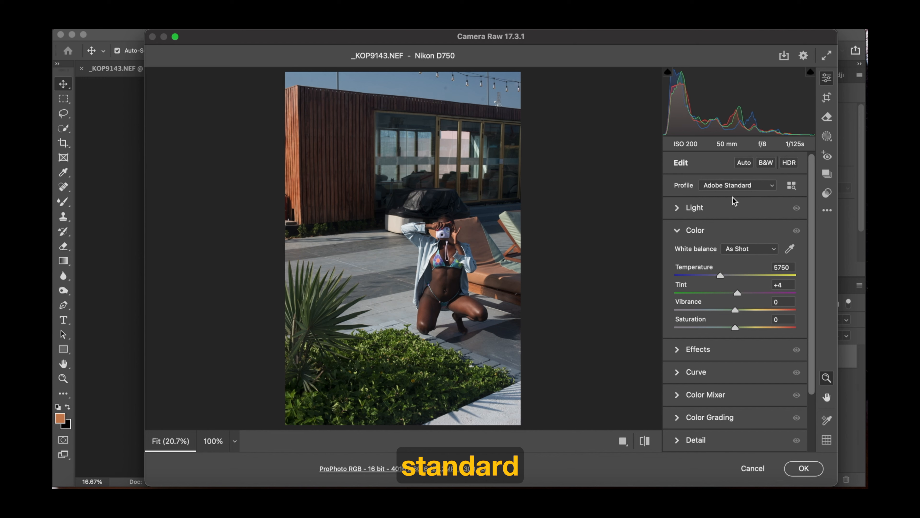
pyautogui.click(728, 192)
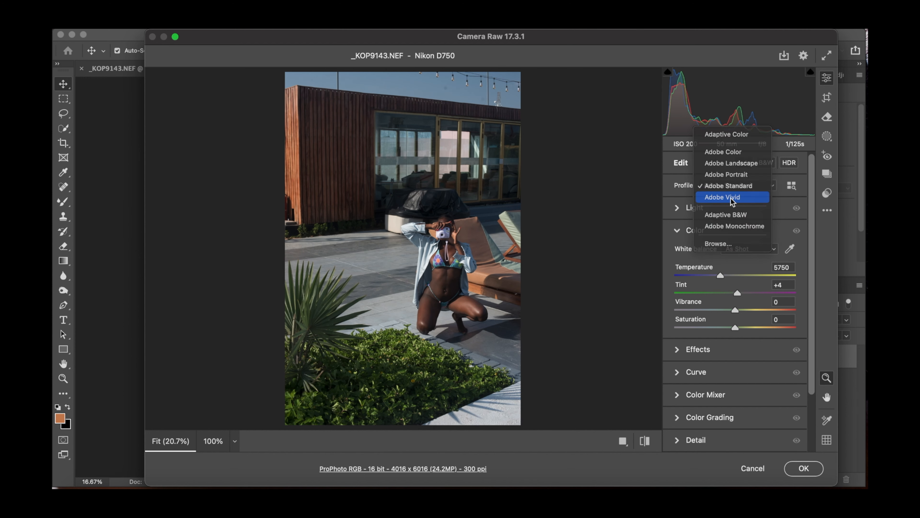
pyautogui.click(726, 196)
pyautogui.click(723, 195)
pyautogui.click(730, 154)
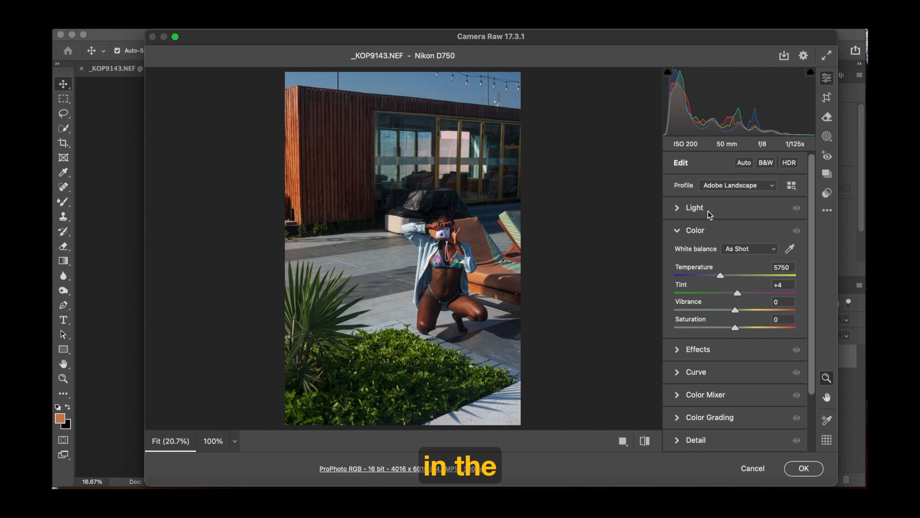
# - Warm the photo by setting the white balance temperature to 7100
pyautogui.scroll(-2, 757, 272)
pyautogui.scroll(2, 733, 272)
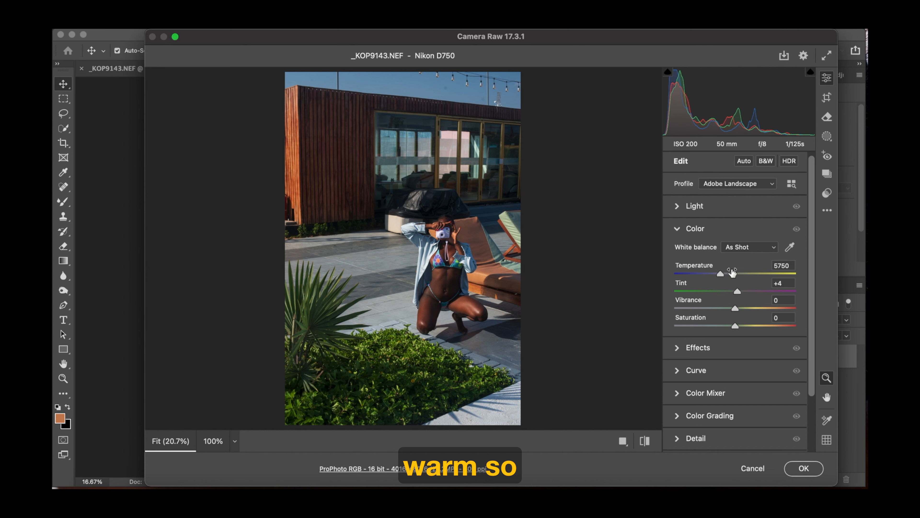
pyautogui.moveTo(719, 275); pyautogui.dragTo(731, 272)
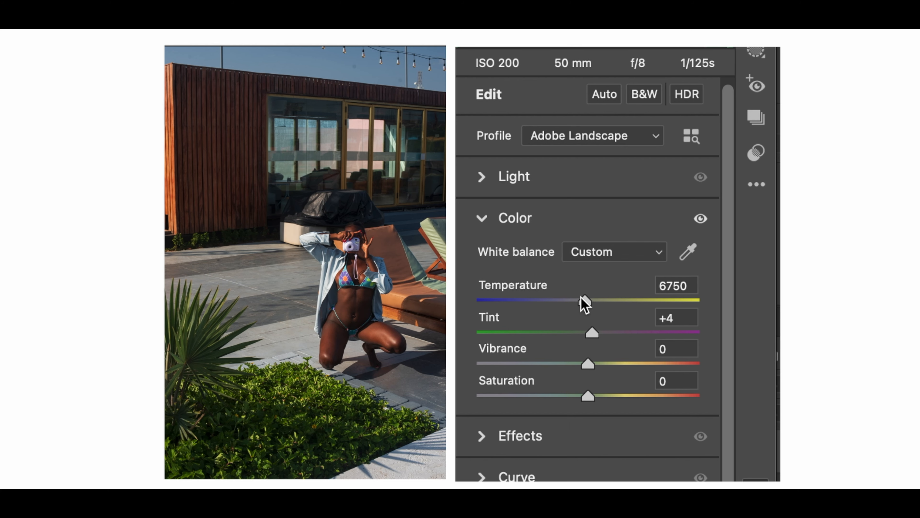
pyautogui.moveTo(581, 296); pyautogui.dragTo(586, 298)
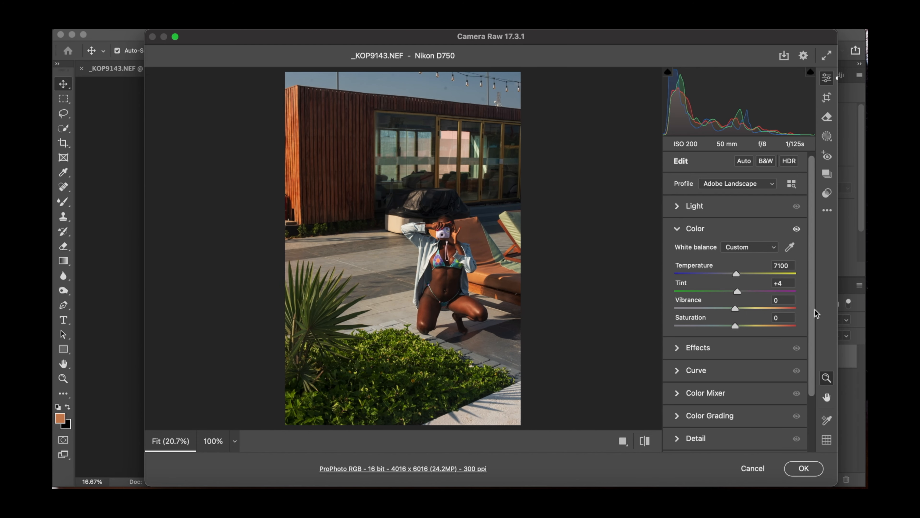
# - In the Calibration settings, set the shadows tint to +39, the red primary hue to +11 and the red primary saturation to +6
pyautogui.scroll(-4, 812, 318)
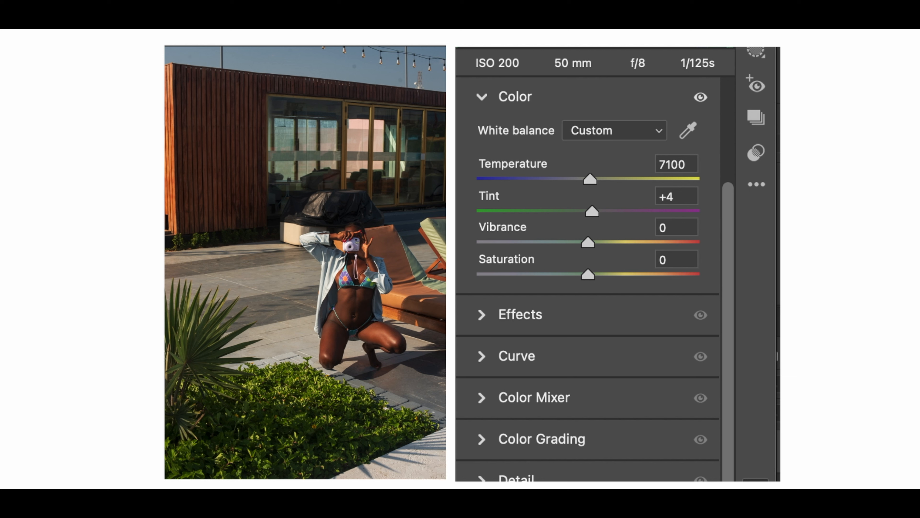
pyautogui.scroll(-5, 587, 265)
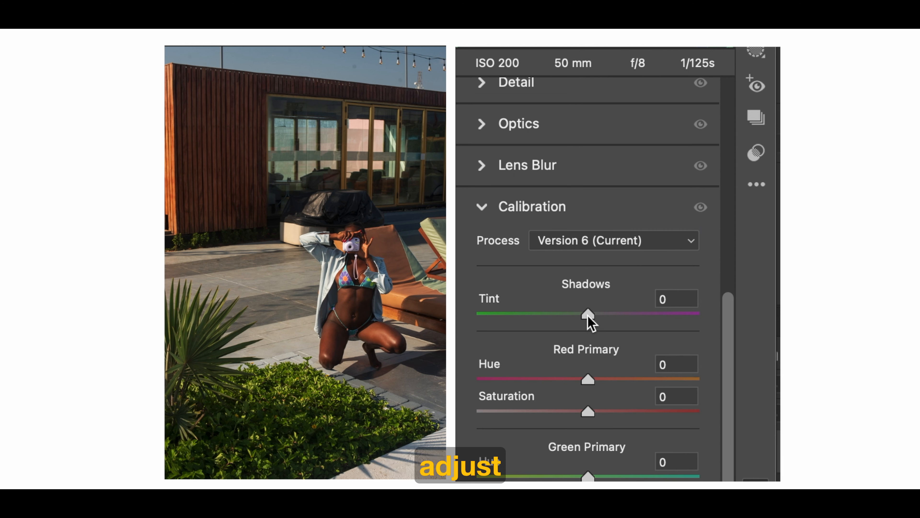
pyautogui.moveTo(593, 314); pyautogui.dragTo(681, 316)
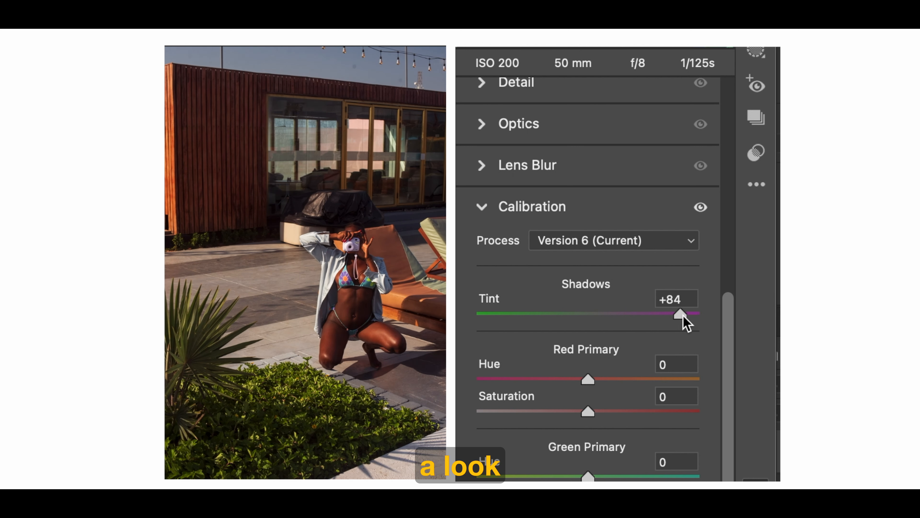
pyautogui.moveTo(661, 315); pyautogui.dragTo(536, 349)
pyautogui.moveTo(536, 134); pyautogui.dragTo(635, 131)
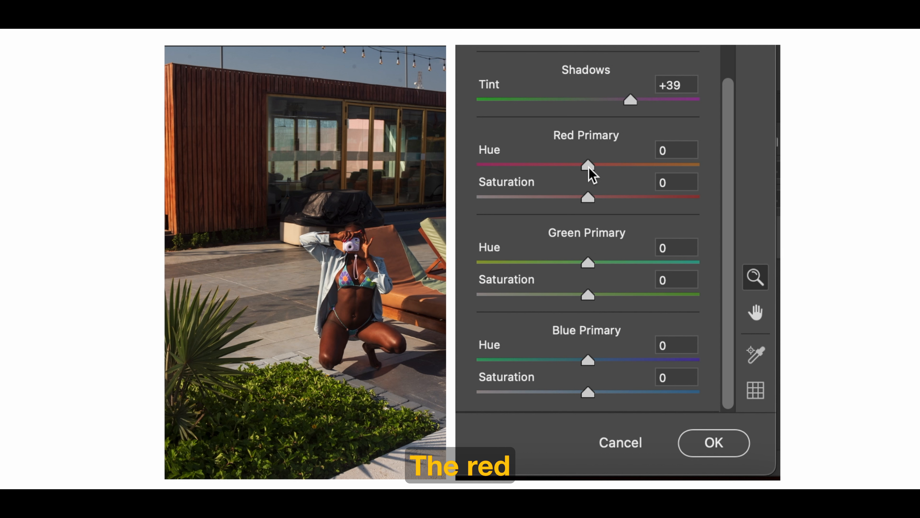
pyautogui.moveTo(589, 168); pyautogui.dragTo(584, 263)
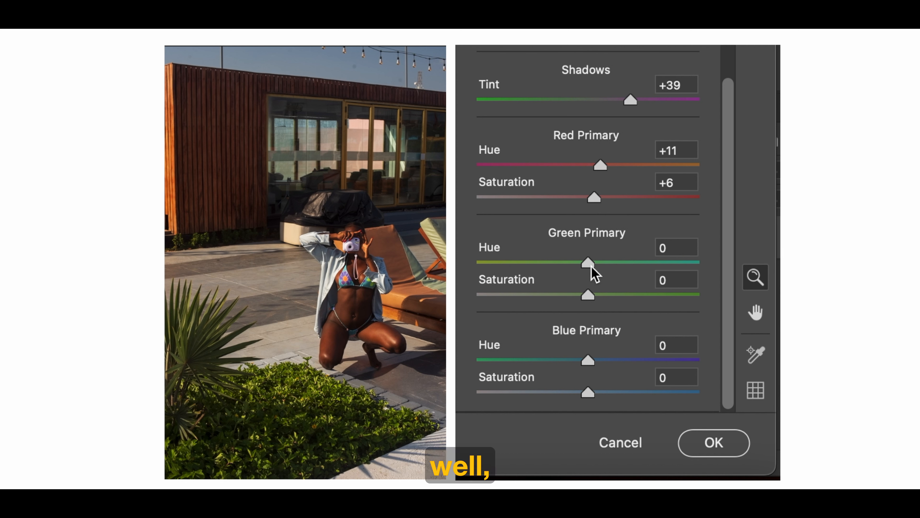
# - Try the green primary hue at +100 and -52, and reset it to 0
pyautogui.moveTo(590, 263); pyautogui.dragTo(720, 284)
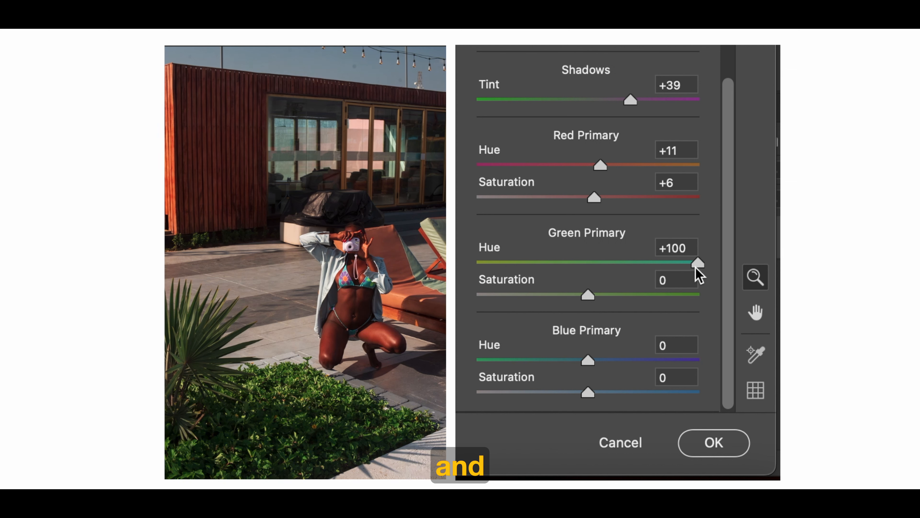
pyautogui.moveTo(699, 264); pyautogui.dragTo(533, 264)
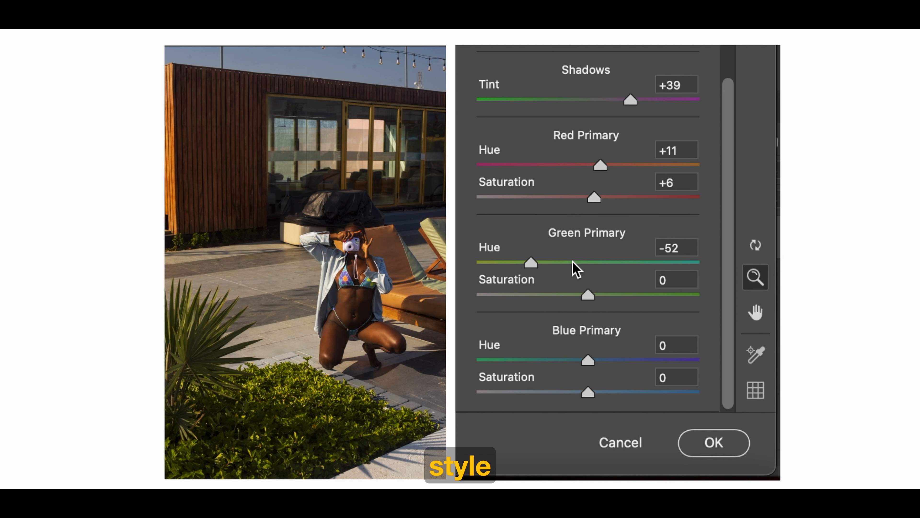
pyautogui.doubleClick(535, 263)
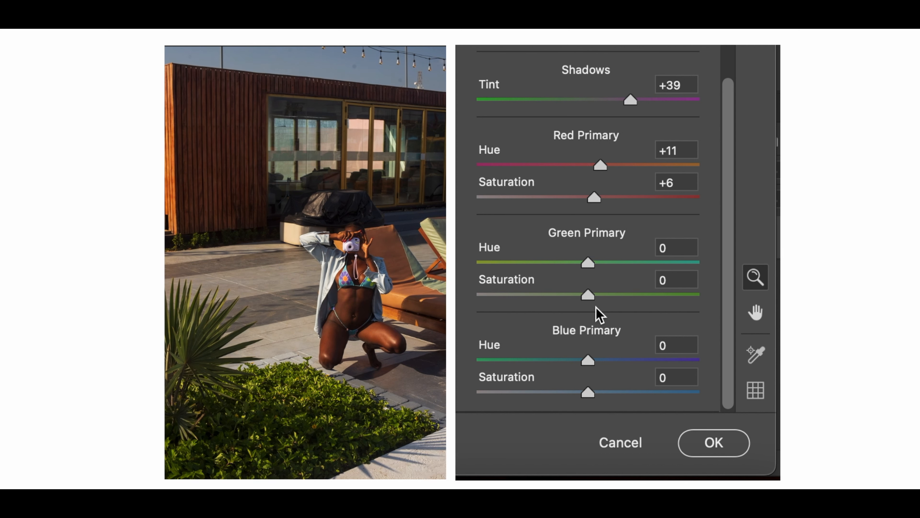
# - Set the blue primary hue to -27 and saturation to +52, the red primary saturation to -20, and compare the result with the original photo
pyautogui.moveTo(589, 295); pyautogui.dragTo(586, 318)
pyautogui.moveTo(589, 393); pyautogui.dragTo(681, 397)
pyautogui.moveTo(588, 361); pyautogui.dragTo(558, 368)
pyautogui.moveTo(594, 199); pyautogui.dragTo(575, 227)
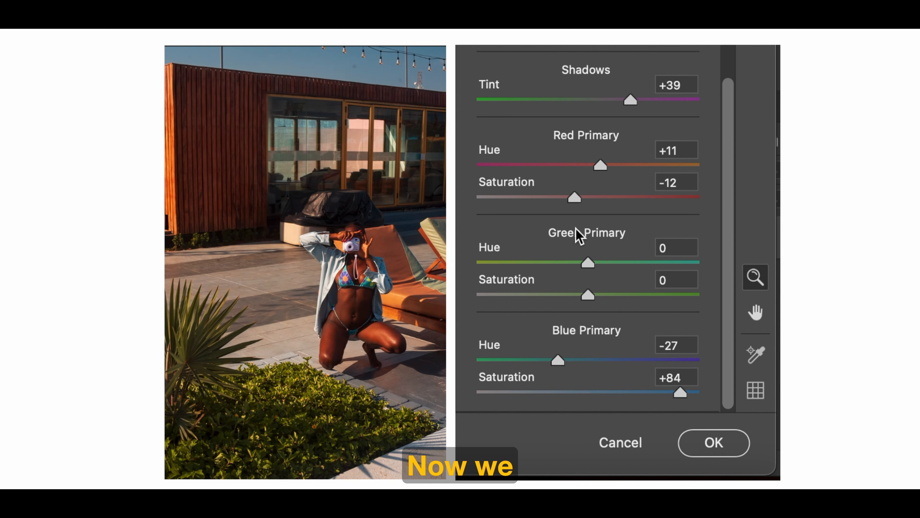
pyautogui.moveTo(578, 238); pyautogui.dragTo(566, 238)
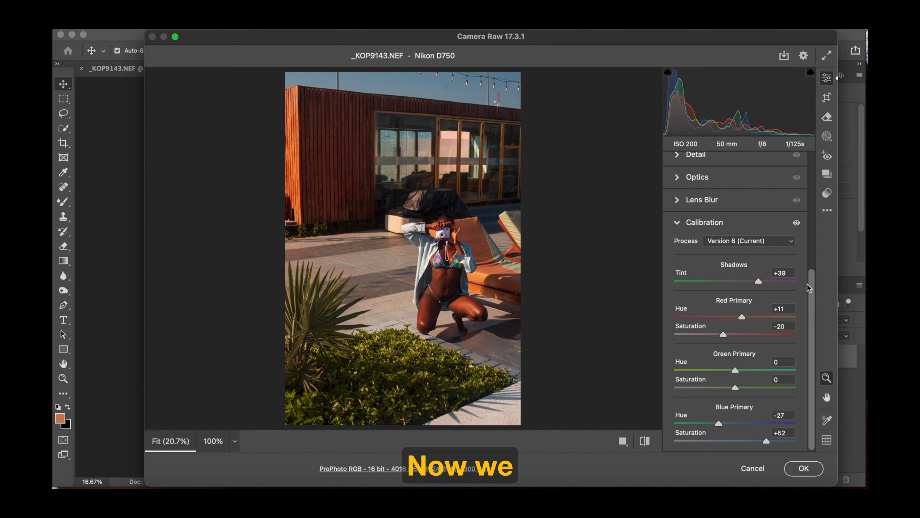
pyautogui.press('\\')
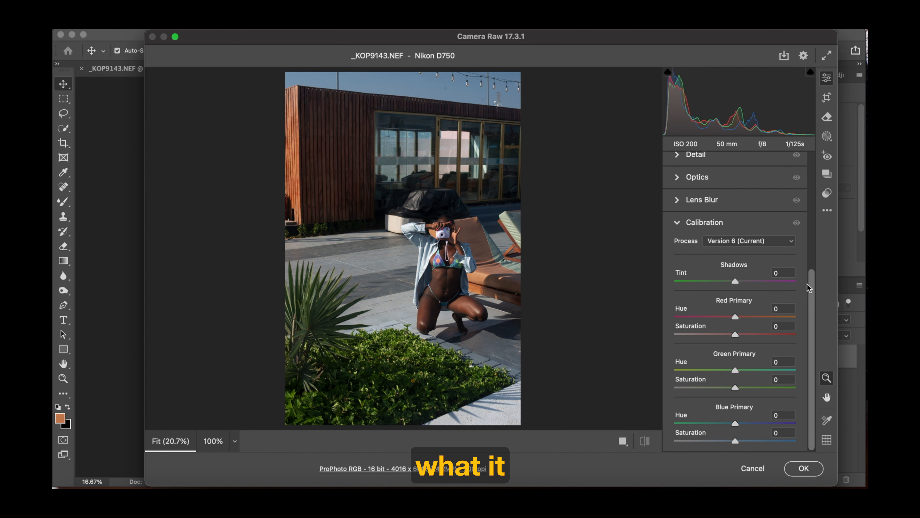
pyautogui.press('\\')
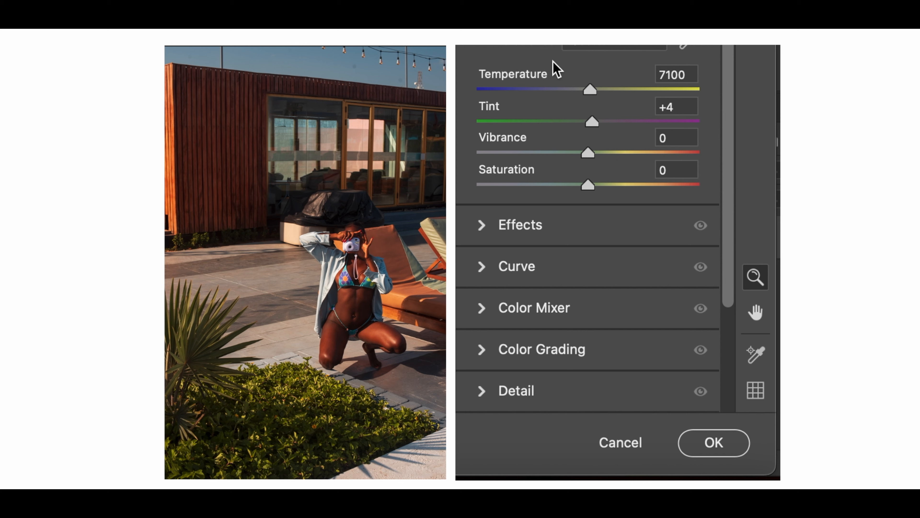
# - Set the photo's overall vibrance to +85 and saturation to -34
pyautogui.moveTo(588, 185); pyautogui.dragTo(528, 196)
pyautogui.moveTo(588, 152); pyautogui.dragTo(667, 153)
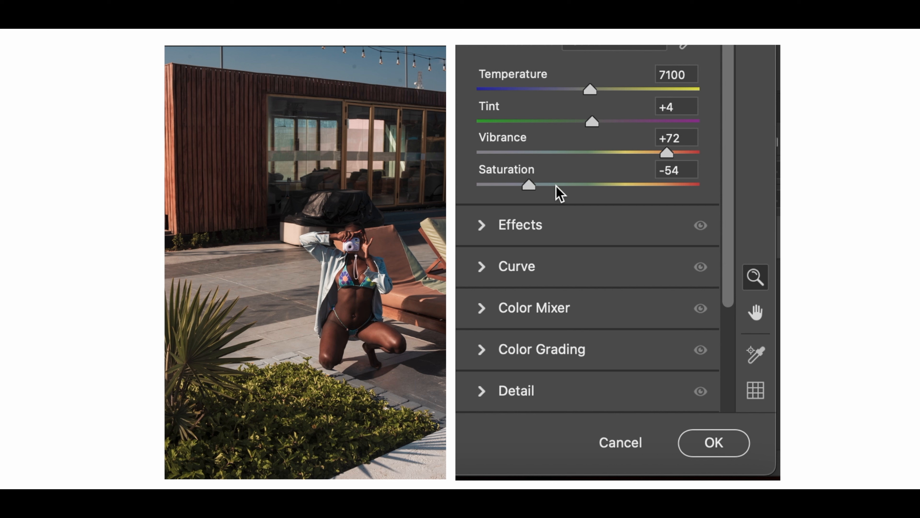
pyautogui.moveTo(529, 185); pyautogui.dragTo(547, 183)
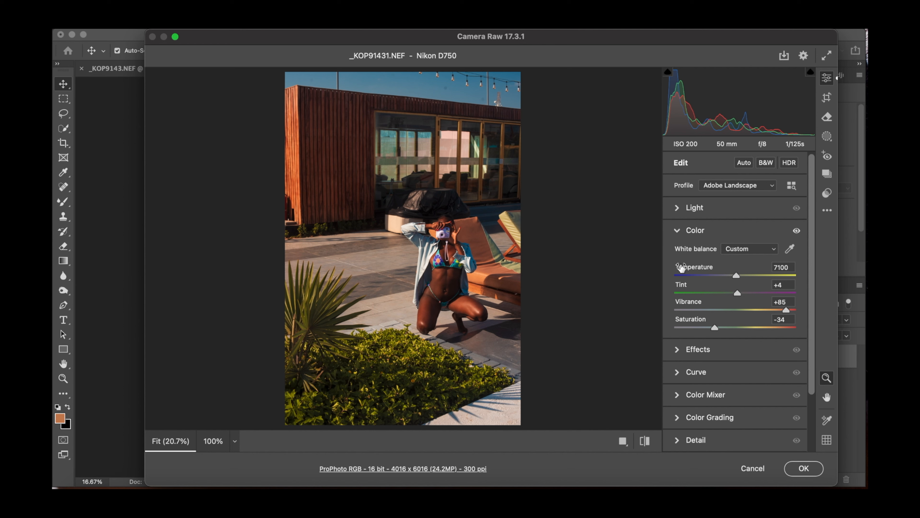
# - Color grade the highlights green with hue 114 and saturation 43 and the shadows blue with hue 207 and saturation 23, checking against the original
pyautogui.scroll(-3, 814, 351)
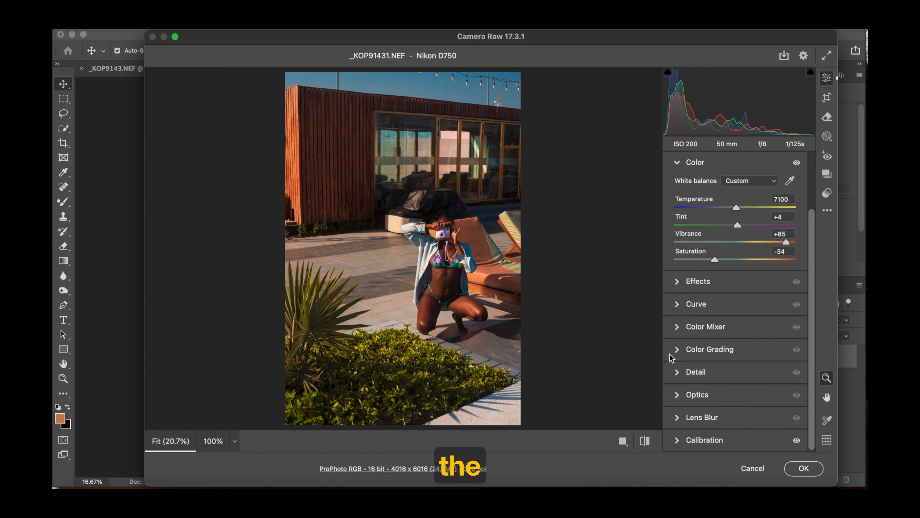
pyautogui.click(680, 350)
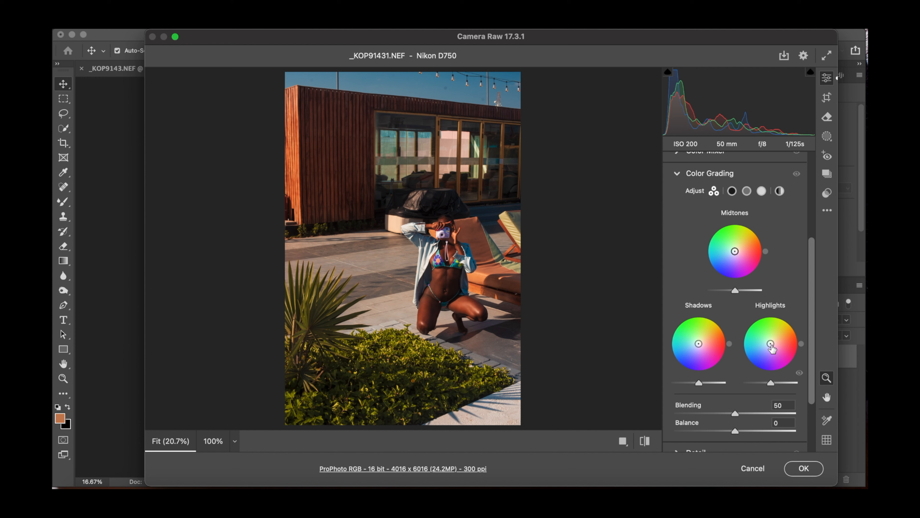
pyautogui.moveTo(770, 344)
pyautogui.mouseDown()
pyautogui.moveTo(760, 343)
pyautogui.moveTo(767, 350)
pyautogui.moveTo(788, 336)
pyautogui.moveTo(767, 334)
pyautogui.mouseUp()
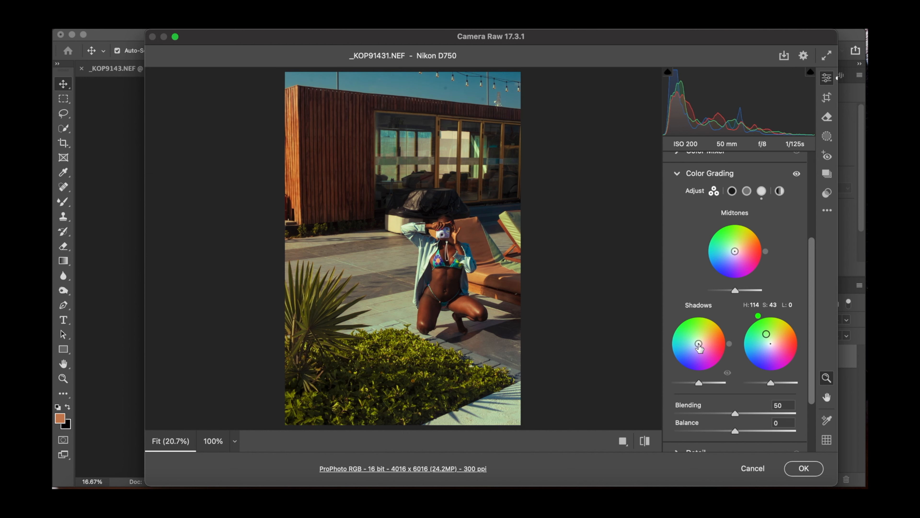
pyautogui.moveTo(699, 348); pyautogui.dragTo(695, 347)
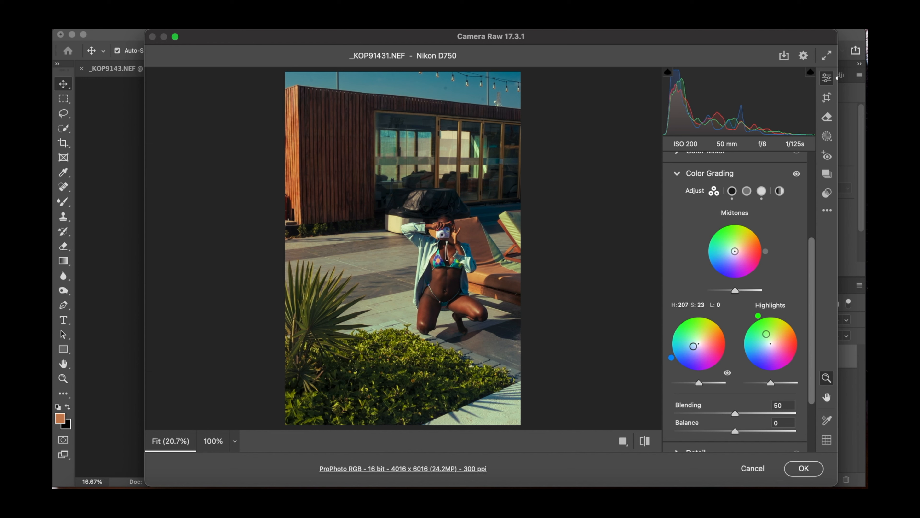
pyautogui.moveTo(735, 251); pyautogui.dragTo(739, 251)
pyautogui.doubleClick(739, 251)
pyautogui.press('\\')
pyautogui.press('\\')
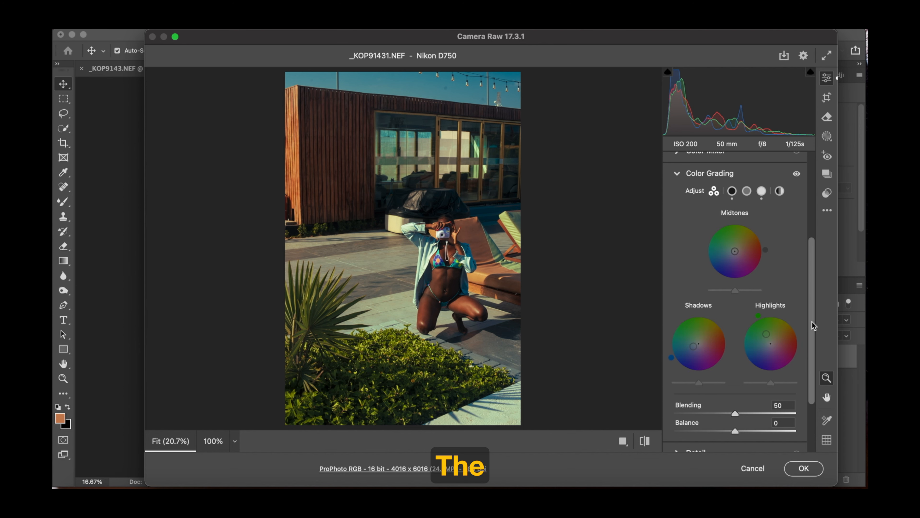
# - Set the color grading blending to 39 and apply the Camera Raw edits to the Smart Object
pyautogui.moveTo(812, 322); pyautogui.dragTo(811, 348)
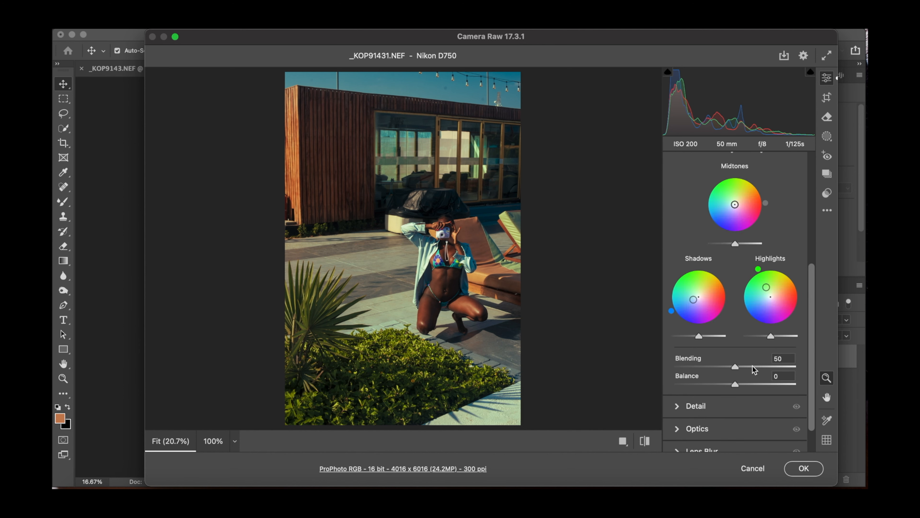
pyautogui.moveTo(758, 367); pyautogui.dragTo(693, 380)
pyautogui.moveTo(722, 371); pyautogui.dragTo(724, 371)
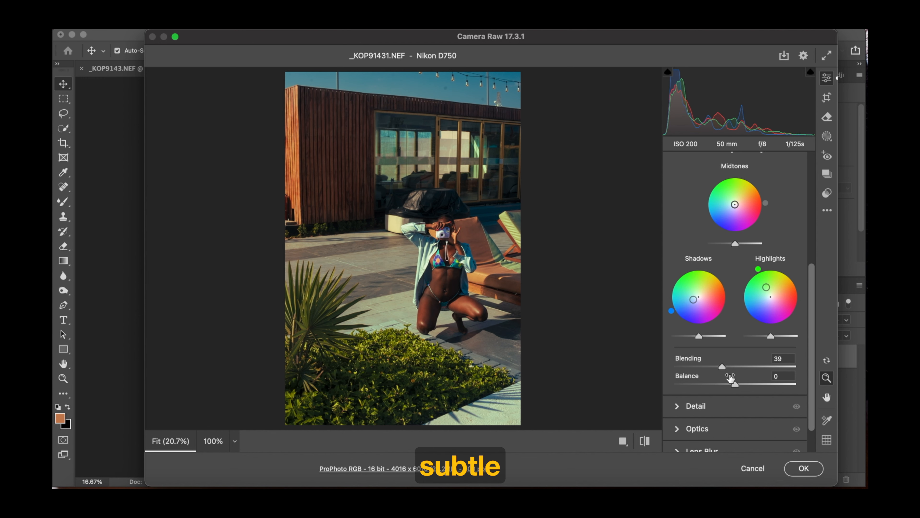
pyautogui.moveTo(814, 360); pyautogui.dragTo(813, 225)
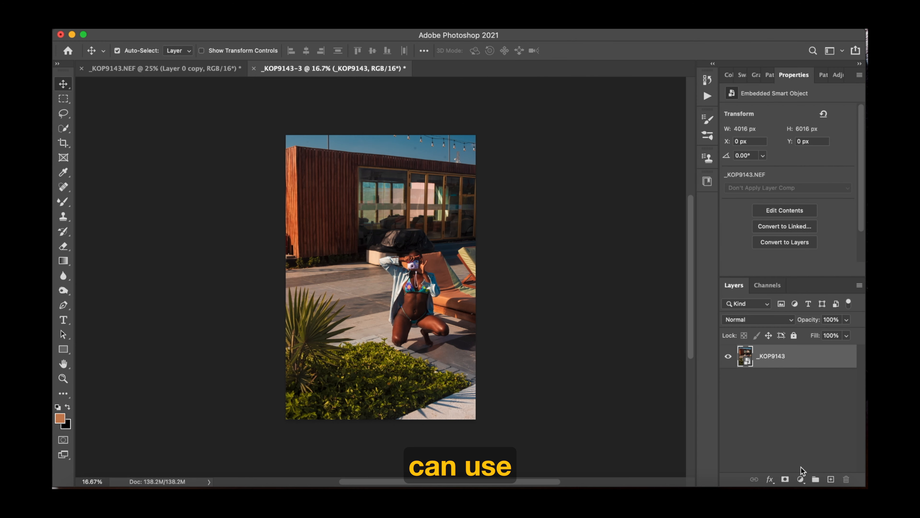
# - Add a Hue/Saturation adjustment layer above the photo and set the yellows, sampled from the pavement, to saturation -5 and lightness 0
pyautogui.click(801, 479)
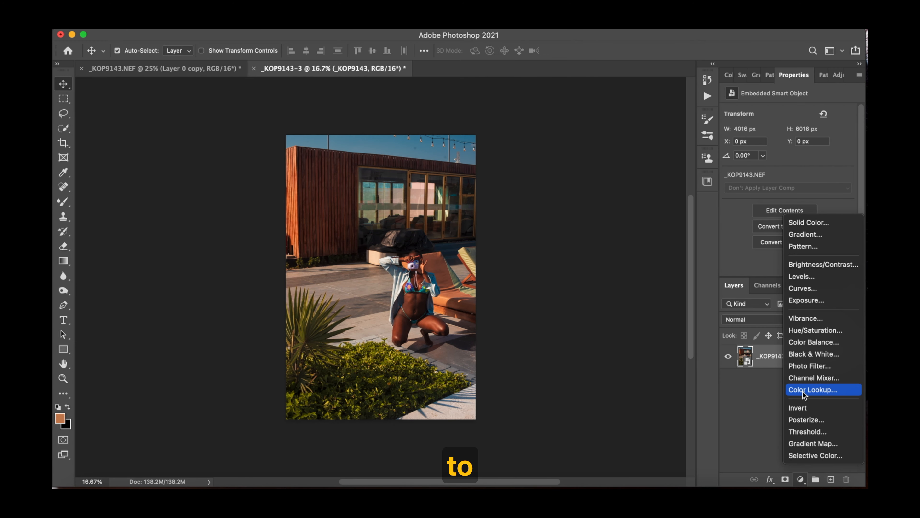
pyautogui.click(815, 330)
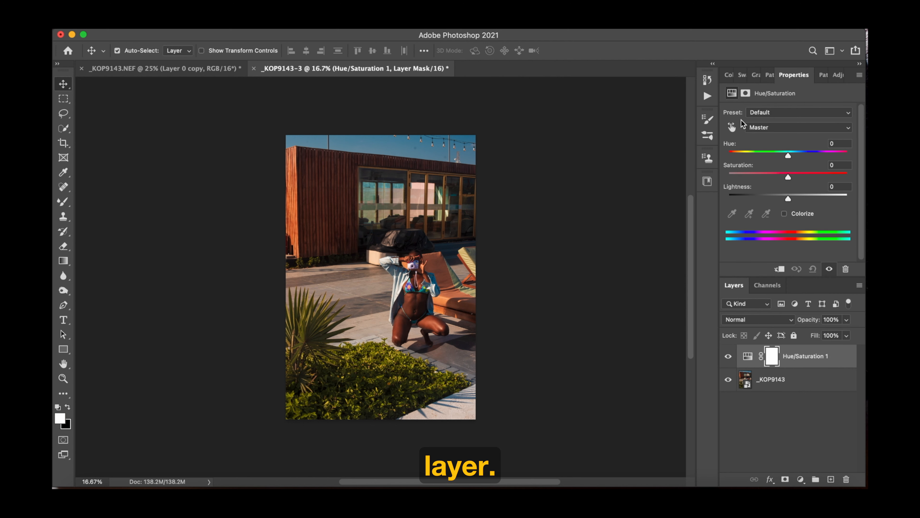
pyautogui.click(372, 280)
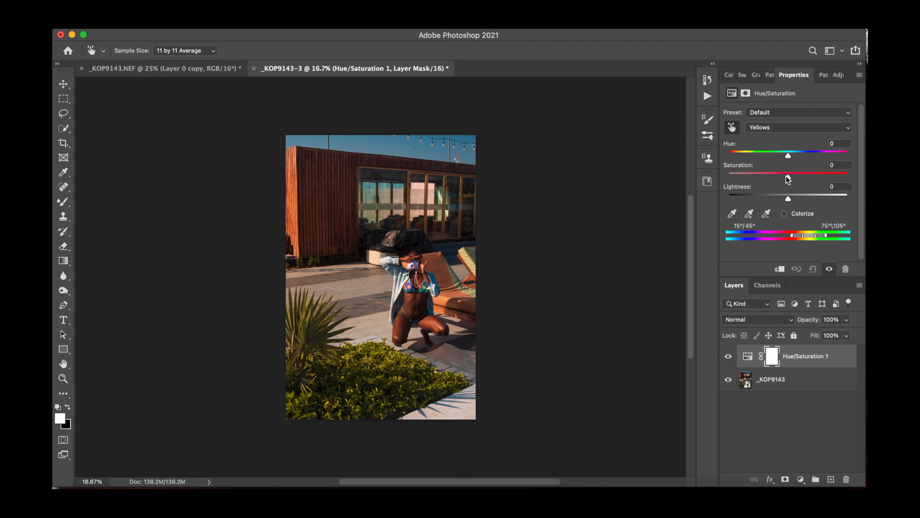
pyautogui.moveTo(765, 182); pyautogui.dragTo(792, 205)
pyautogui.click(772, 195)
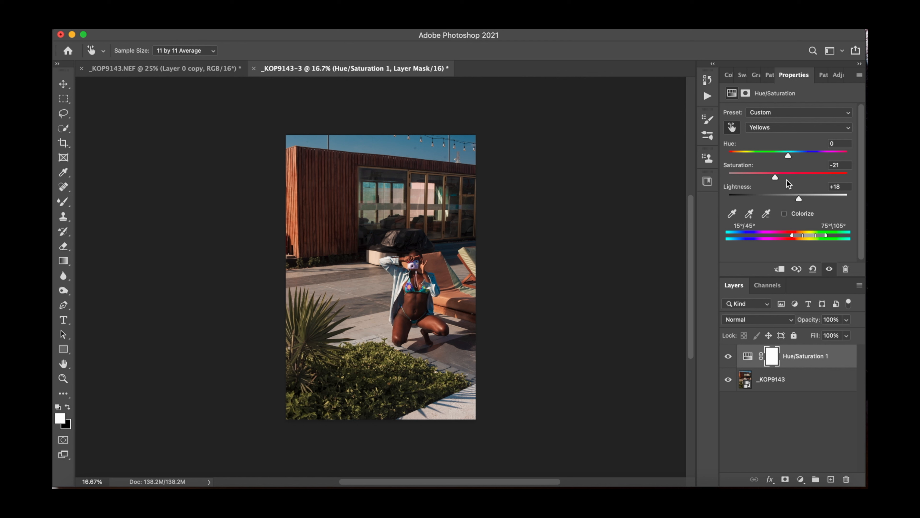
pyautogui.moveTo(800, 194); pyautogui.dragTo(787, 199)
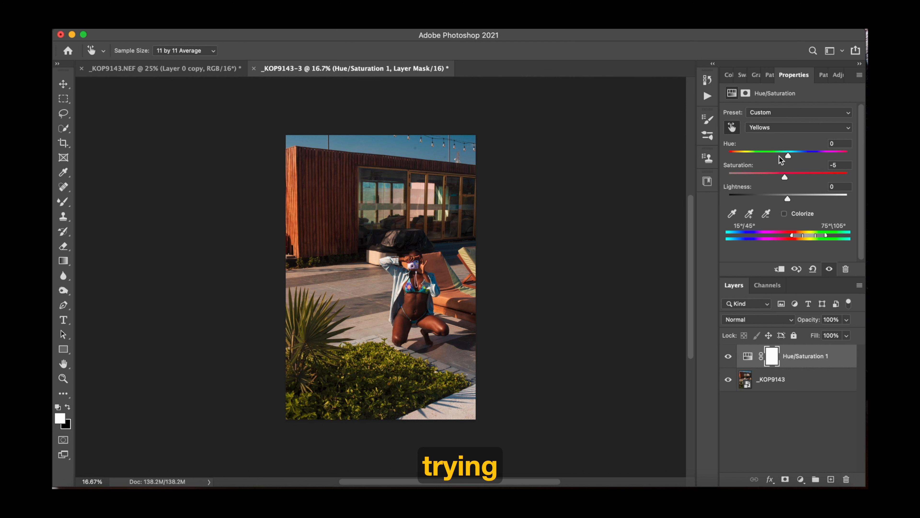
# - Set the blues to hue -3, saturation +10 and lightness -19, and compare the photo with and without the adjustment layer
pyautogui.click(769, 130)
pyautogui.click(769, 128)
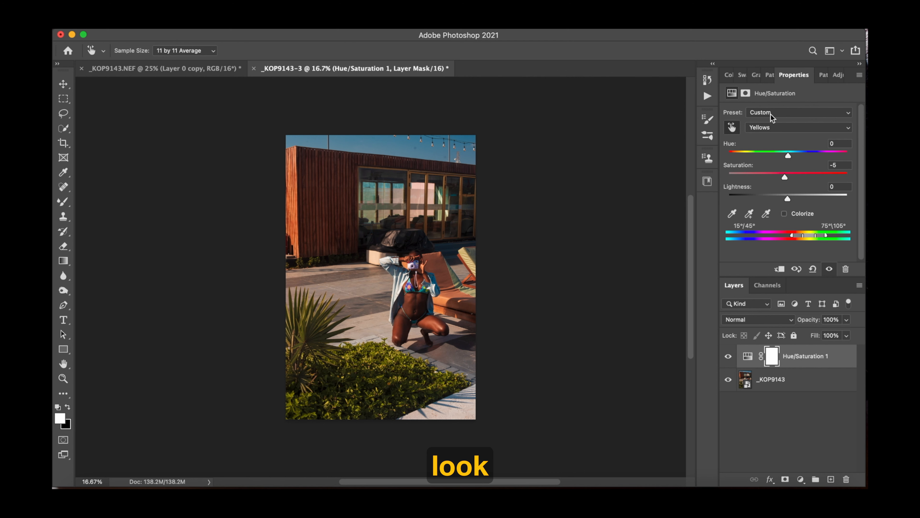
pyautogui.click(769, 127)
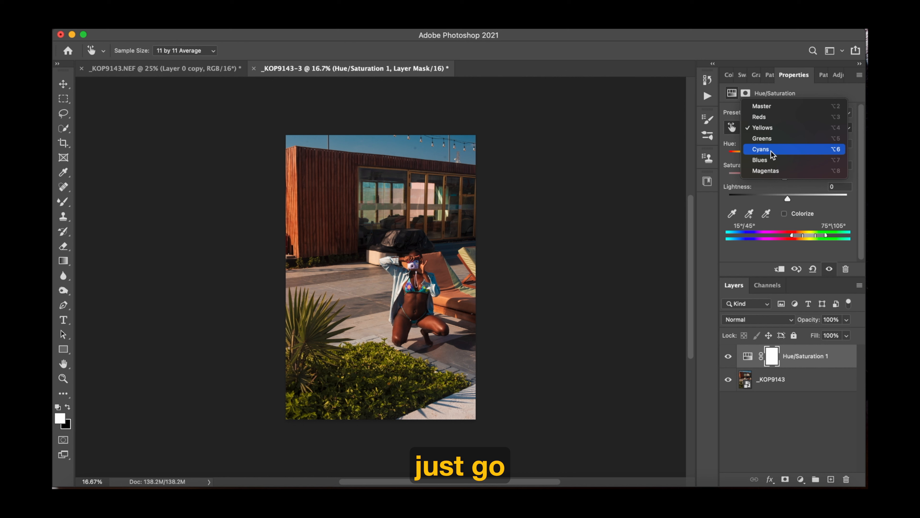
pyautogui.click(768, 160)
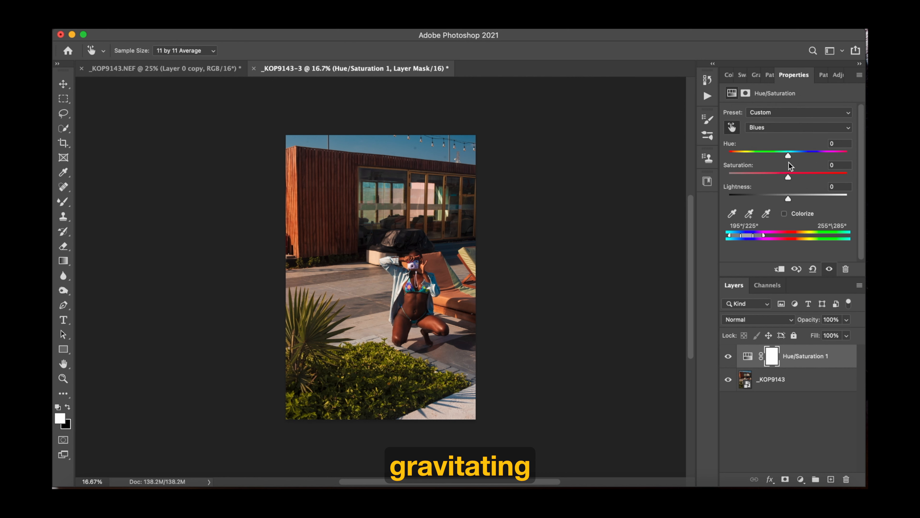
pyautogui.moveTo(788, 159); pyautogui.dragTo(794, 159)
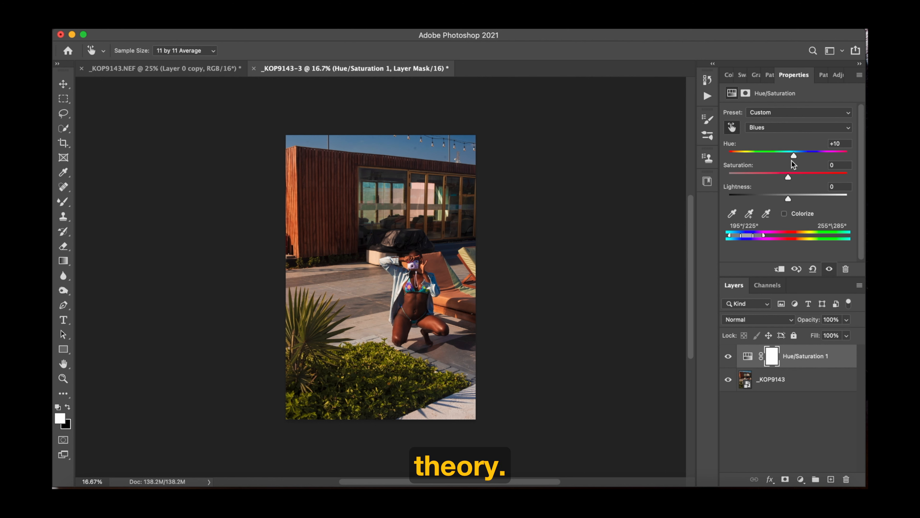
pyautogui.click(766, 214)
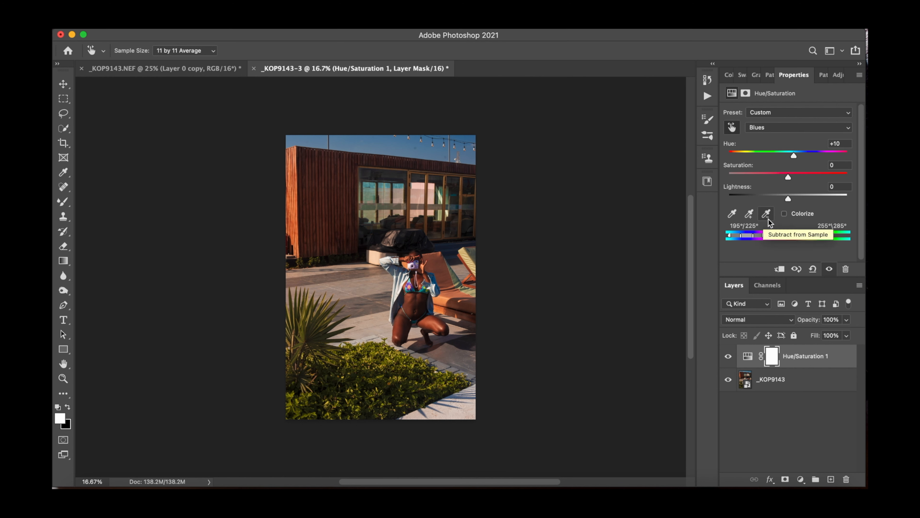
pyautogui.click(779, 127)
pyautogui.click(768, 90)
pyautogui.moveTo(787, 196); pyautogui.dragTo(794, 174)
pyautogui.click(729, 356)
pyautogui.click(729, 357)
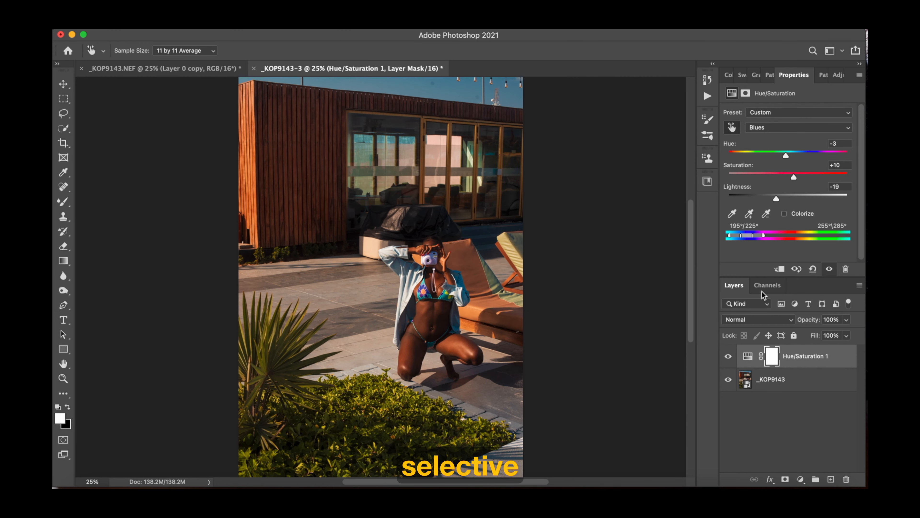
# - Add a second Hue/Saturation layer and set the yellows, sampled from the hedge, to hue -31 and lightness +24
pyautogui.press('super+minus')
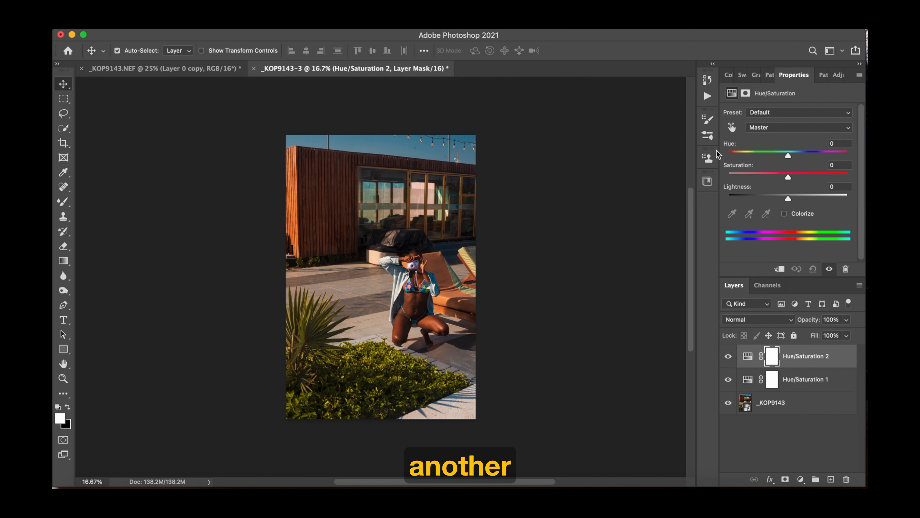
pyautogui.click(732, 127)
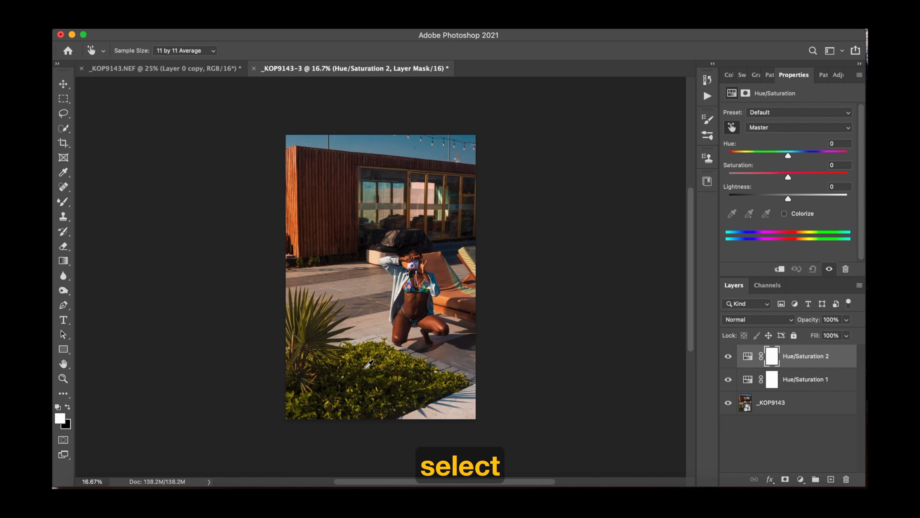
pyautogui.click(362, 381)
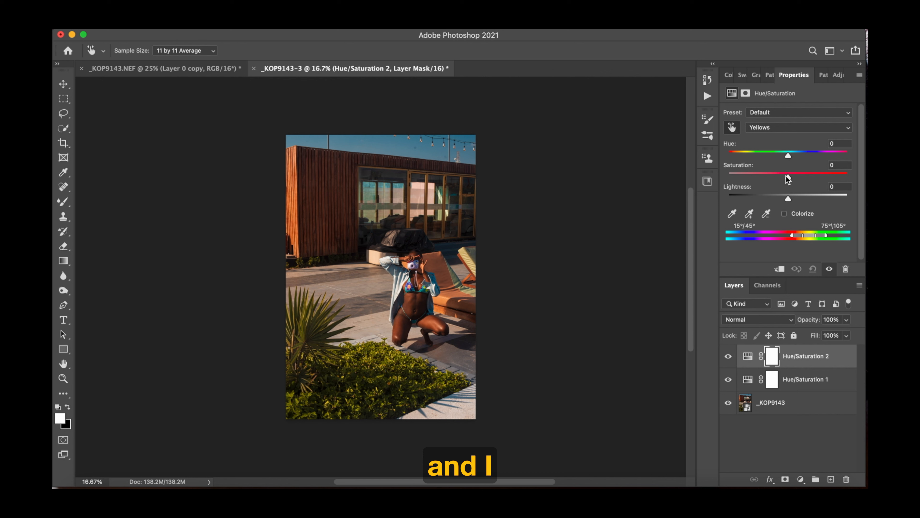
pyautogui.moveTo(786, 155)
pyautogui.mouseDown()
pyautogui.moveTo(763, 157)
pyautogui.moveTo(773, 160)
pyautogui.mouseUp()
pyautogui.moveTo(787, 199)
pyautogui.mouseDown()
pyautogui.moveTo(810, 200)
pyautogui.moveTo(801, 201)
pyautogui.mouseUp()
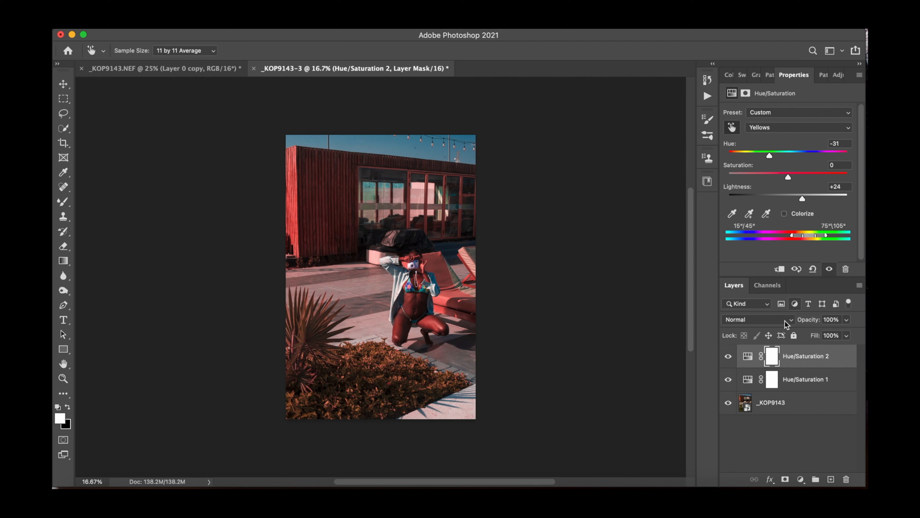
# - Invert the second Hue/Saturation layer's mask to black and set up the regular Brush tool at size 150 for painting on it
pyautogui.click(774, 358)
pyautogui.press('super+i')
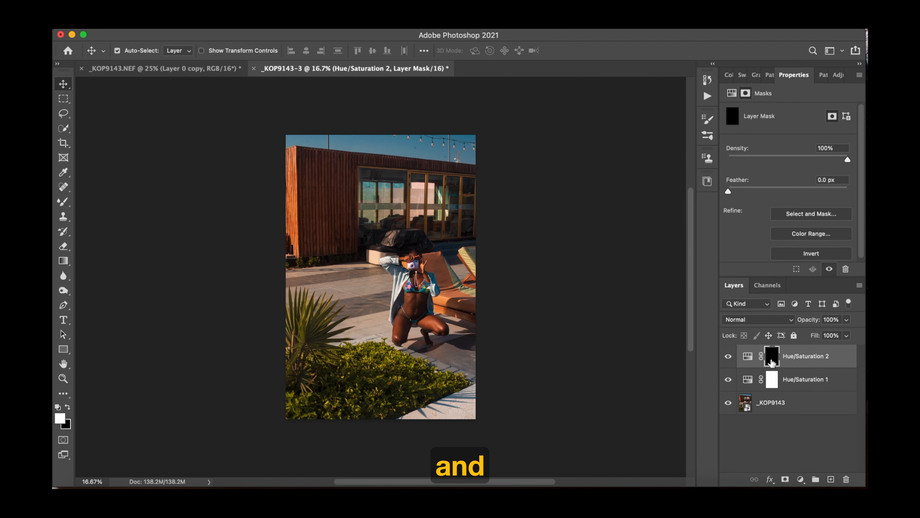
pyautogui.press('b')
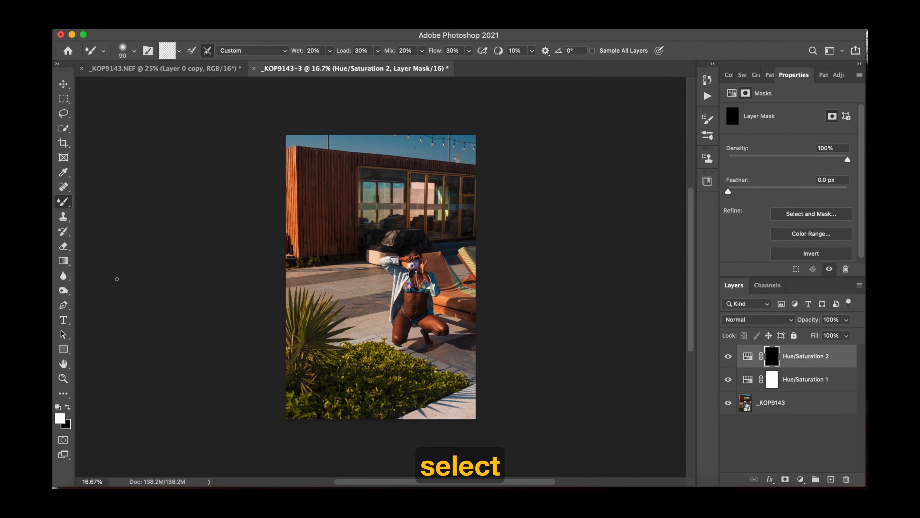
pyautogui.click(63, 201)
pyautogui.click(104, 202)
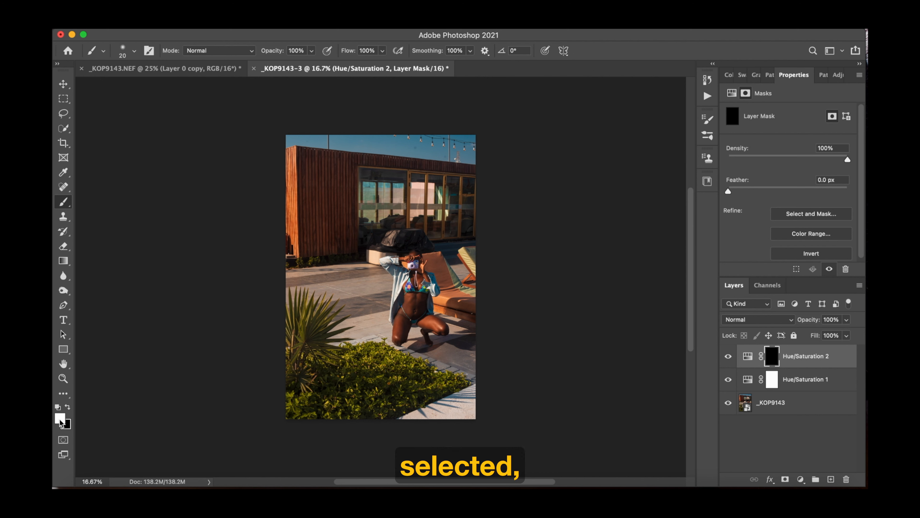
pyautogui.press(']')
pyautogui.press(']')
pyautogui.press(']')
pyautogui.press(']')
pyautogui.press(']')
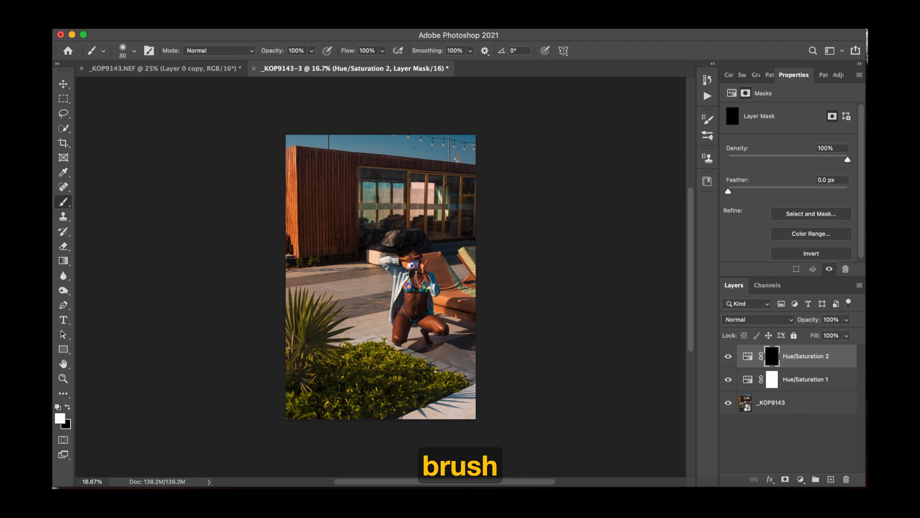
pyautogui.press(']')
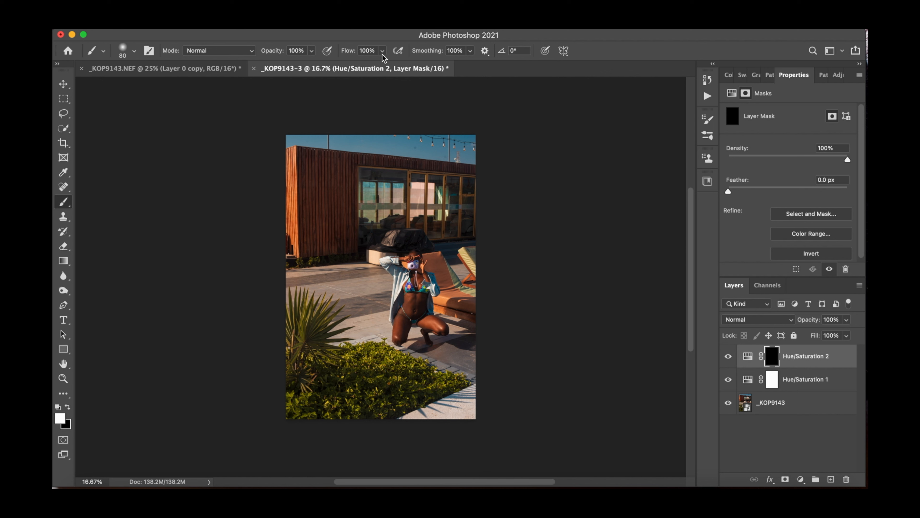
pyautogui.press(']')
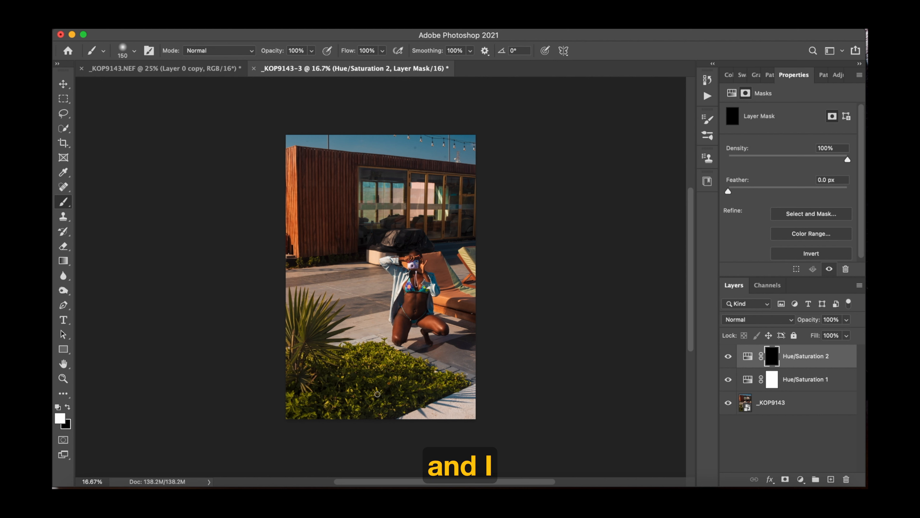